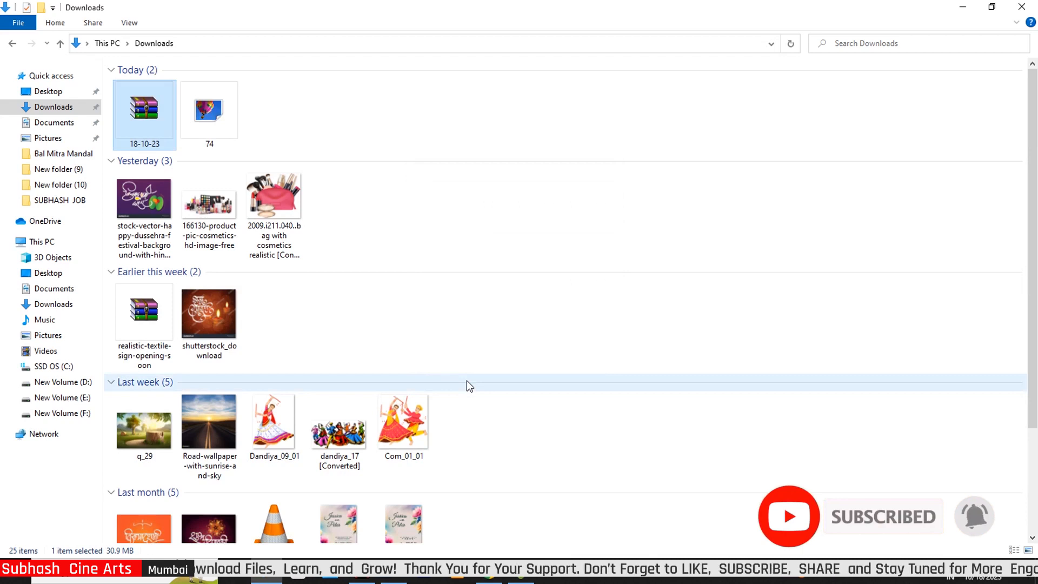
Step: Open file 74 from Downloads in Photoshop and open the contents of its "Click hare your name" smart object
left_click(234, 129)
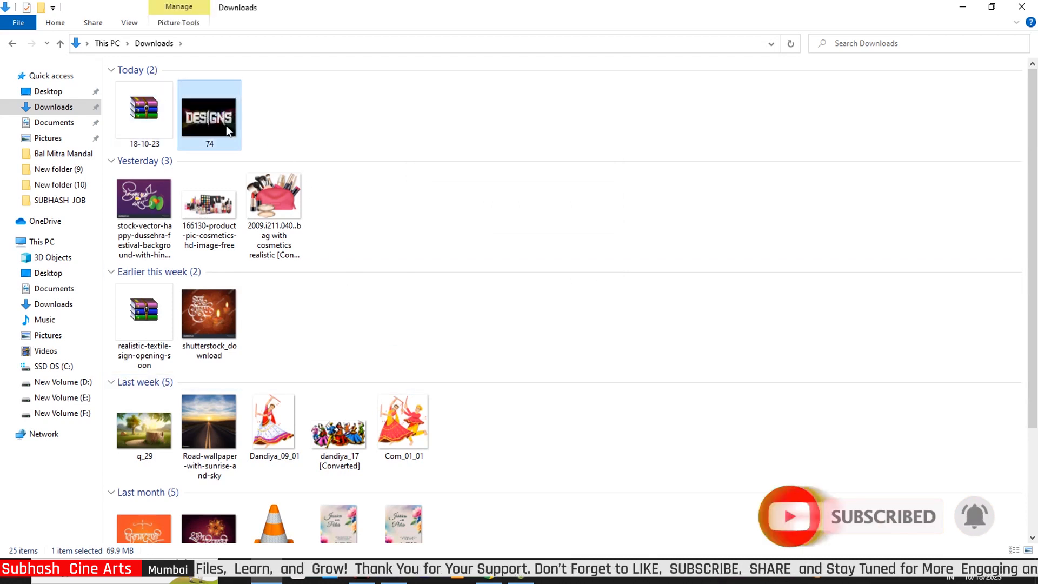
left_click_drag(215, 121, 512, 409)
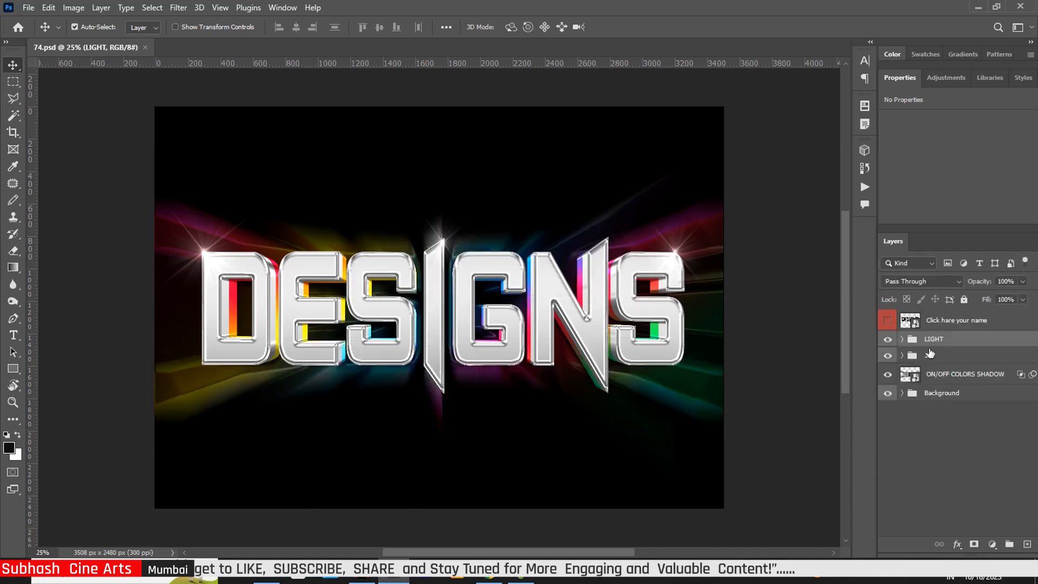
double_click(914, 321)
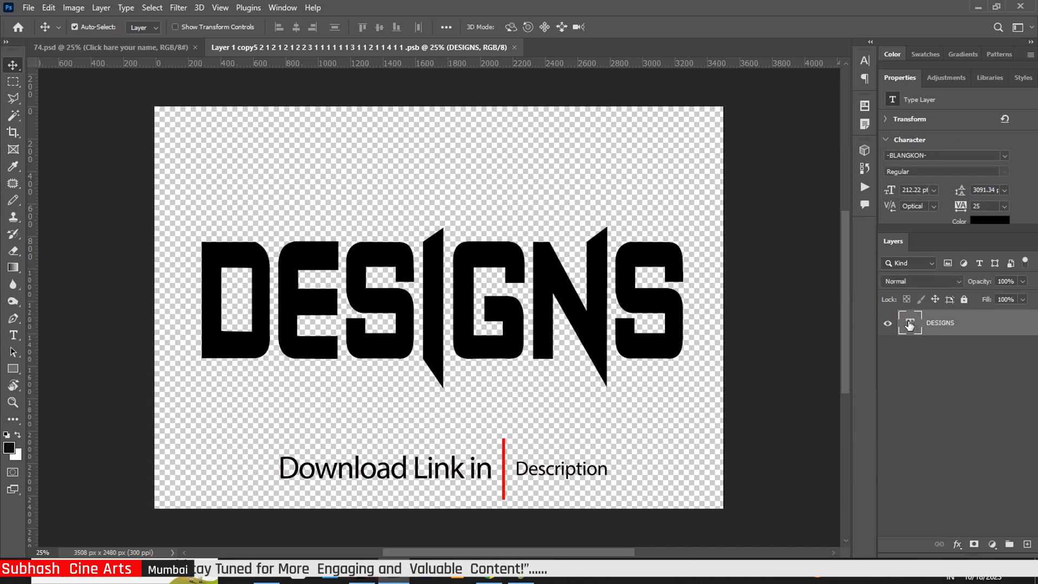
Step: Retype the smart object's text as "DESIGNS", commit it, and close the smart object with its changes saved
double_click(910, 323)
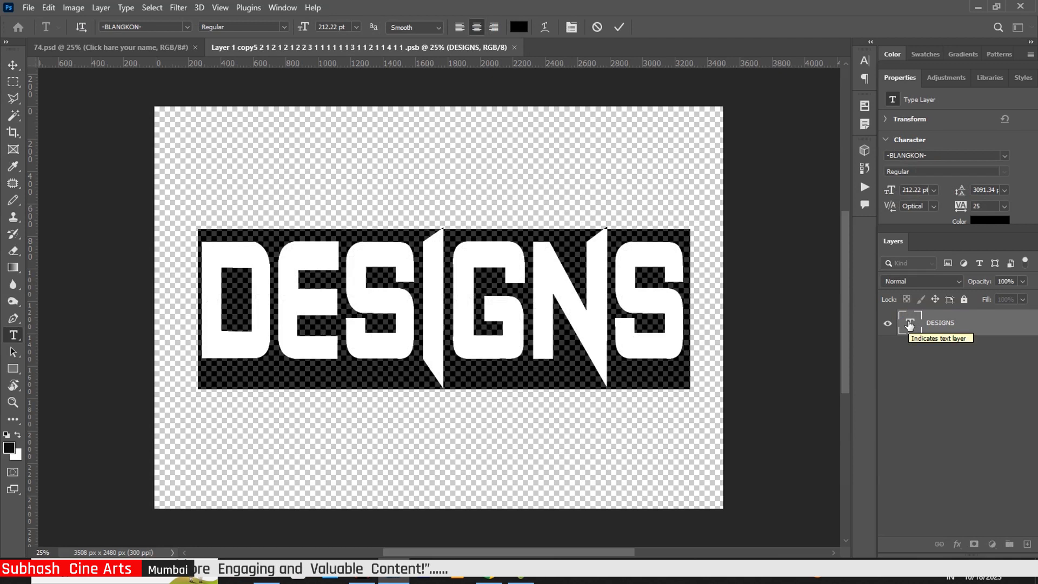
type("DE")
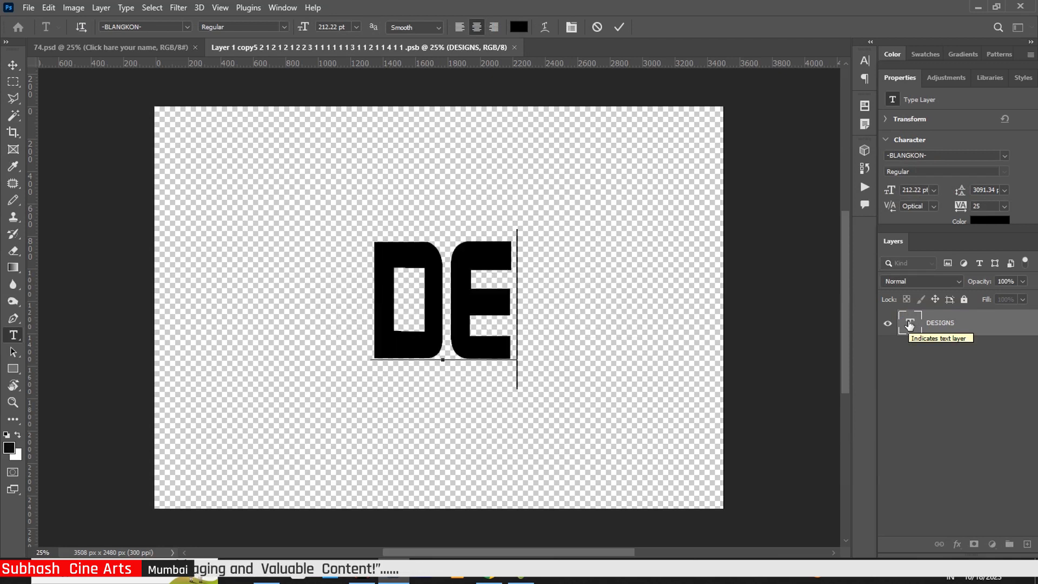
type("S")
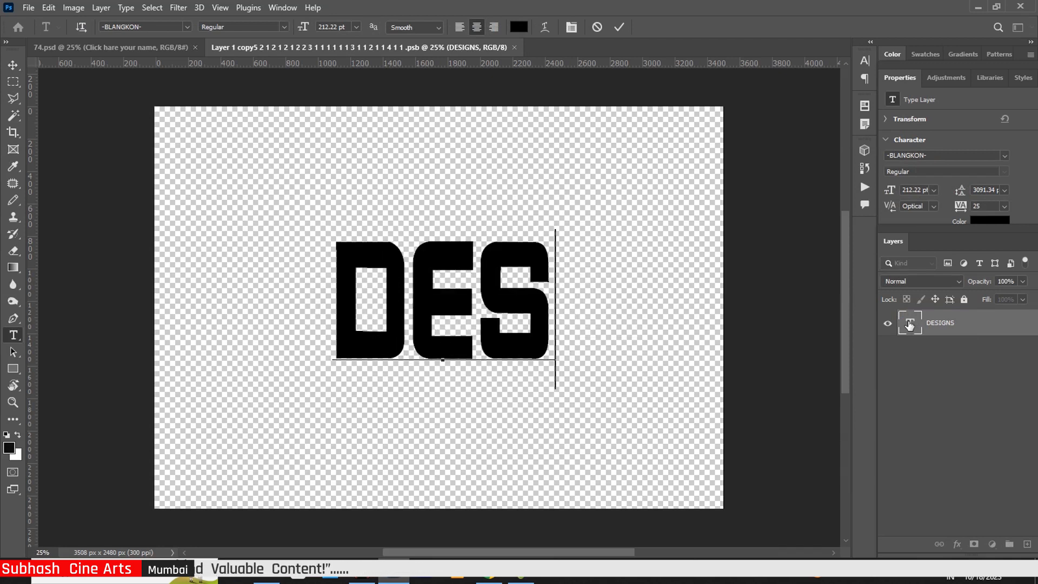
type("IG")
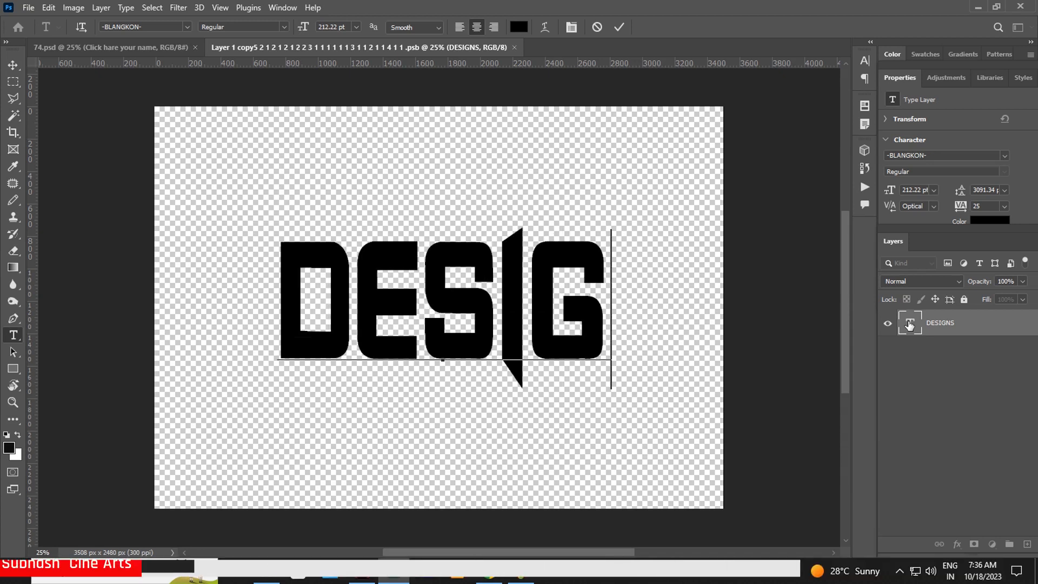
type("NS")
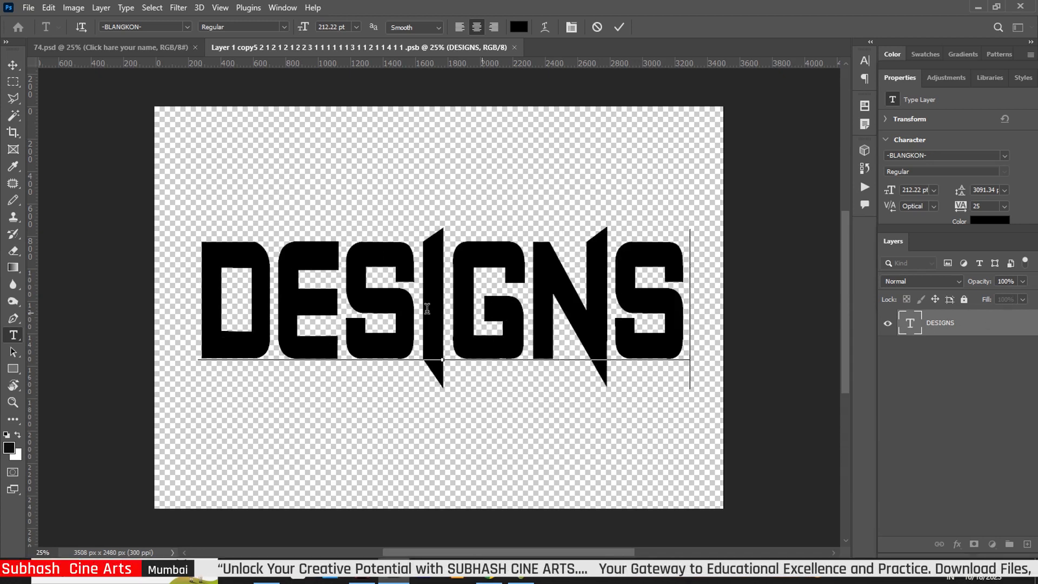
left_click(13, 64)
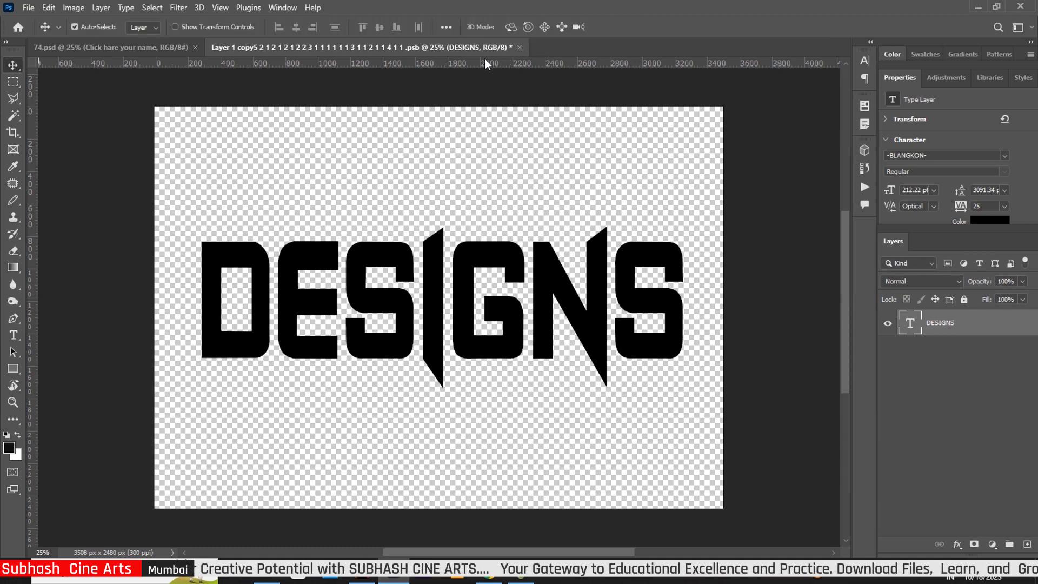
left_click(519, 48)
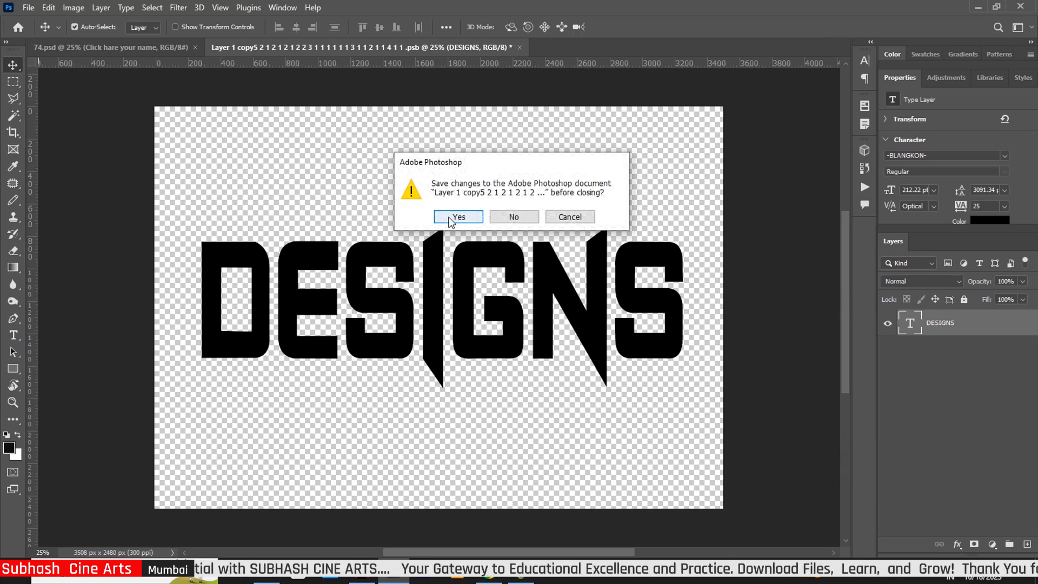
left_click(460, 216)
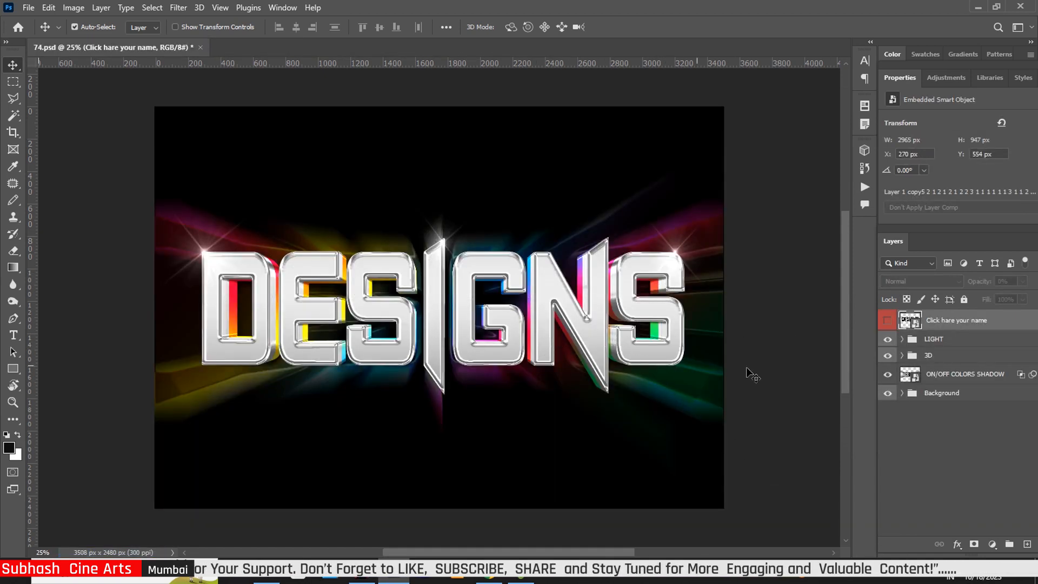
Step: Expand the 3D layer group and reposition the Layers panel so the layer effect indicators are fully shown
left_click(902, 355)
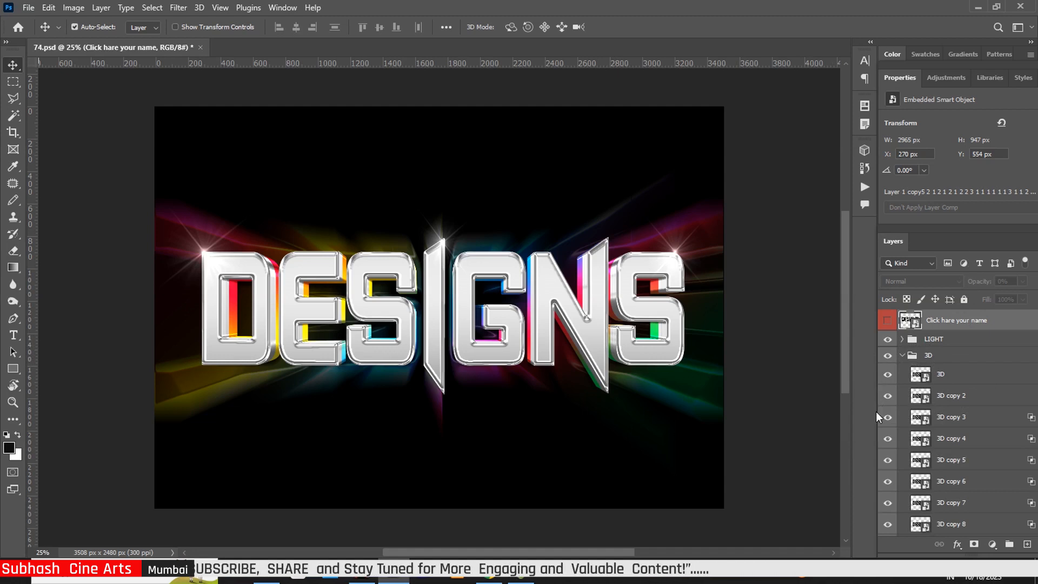
left_click_drag(876, 413, 850, 416)
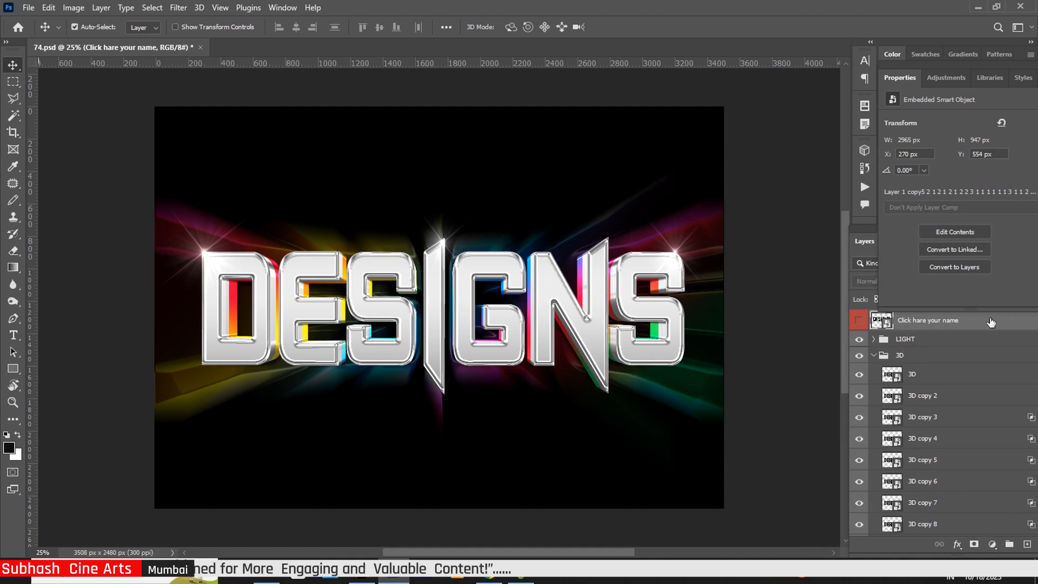
left_click_drag(957, 309, 972, 240)
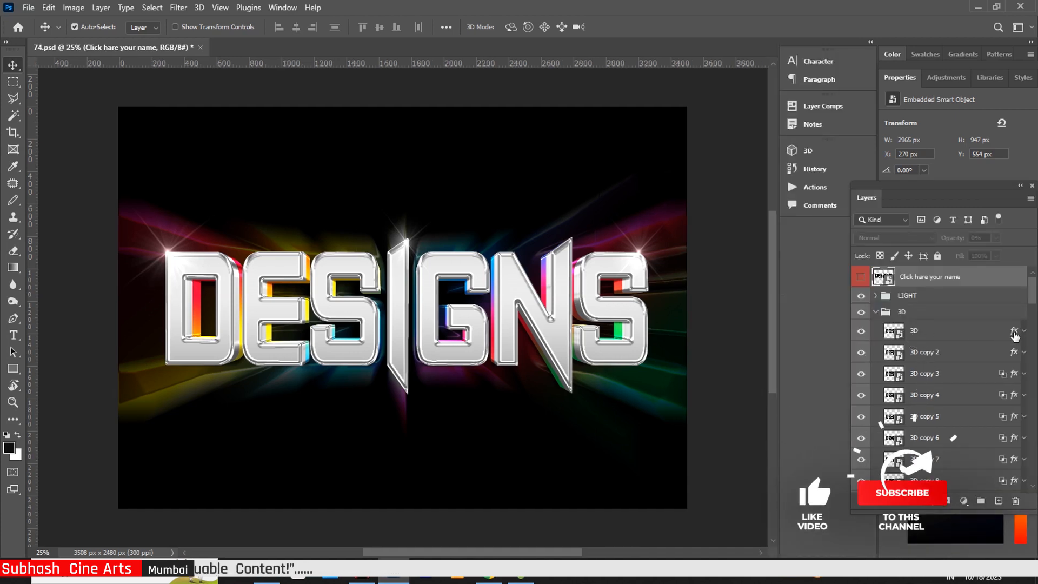
Step: Set the 3D layer's Bevel & Emboss size to 13 px and soften to 1 px, and fine-tune its depth
left_click(1009, 334)
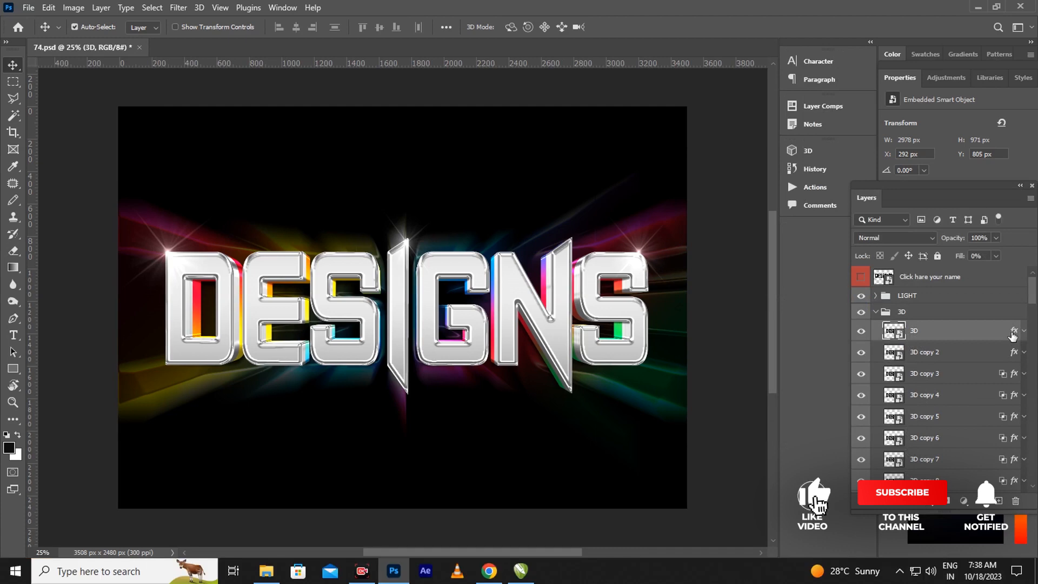
double_click(1012, 334)
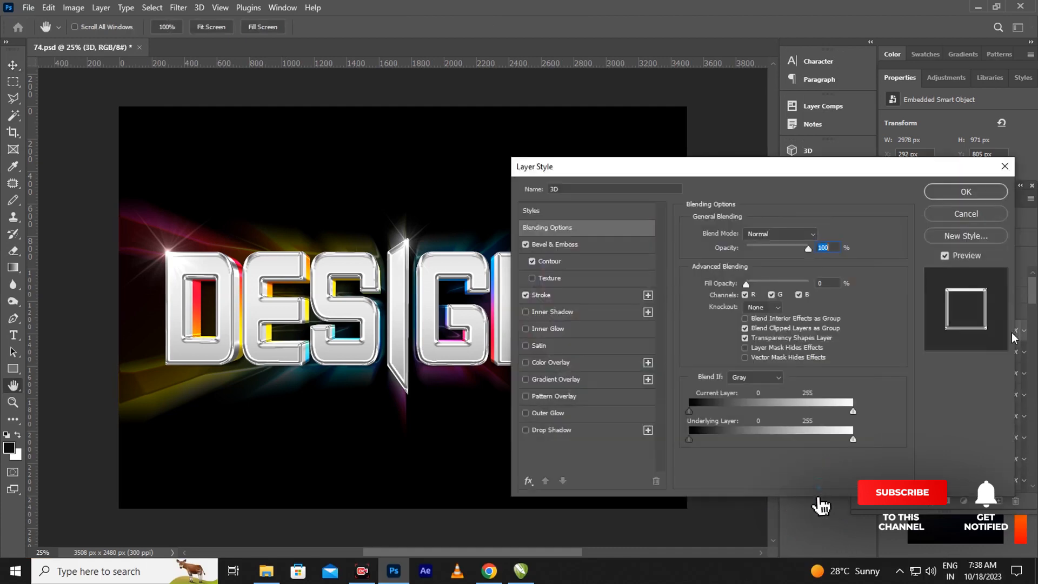
left_click(559, 244)
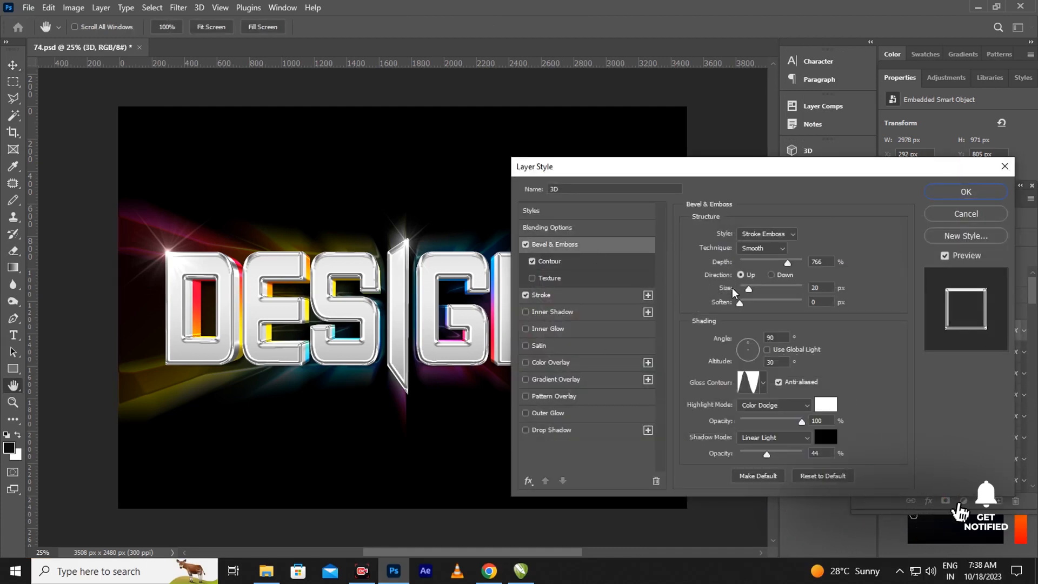
left_click_drag(749, 289, 749, 305)
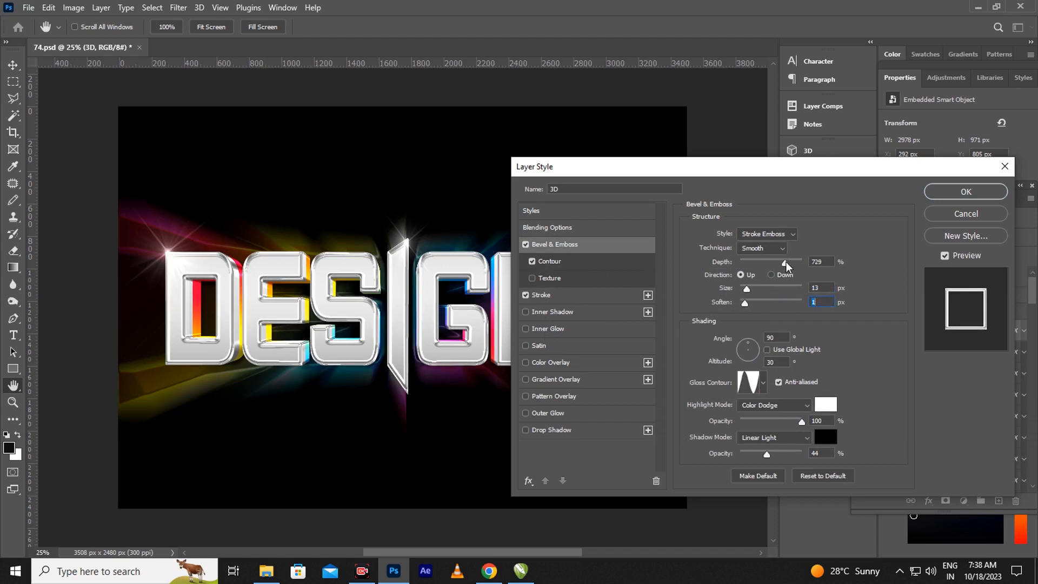
left_click_drag(788, 265, 790, 265)
Step: Set the 3D layer's stroke size to 24 px and apply the layer style
left_click(576, 295)
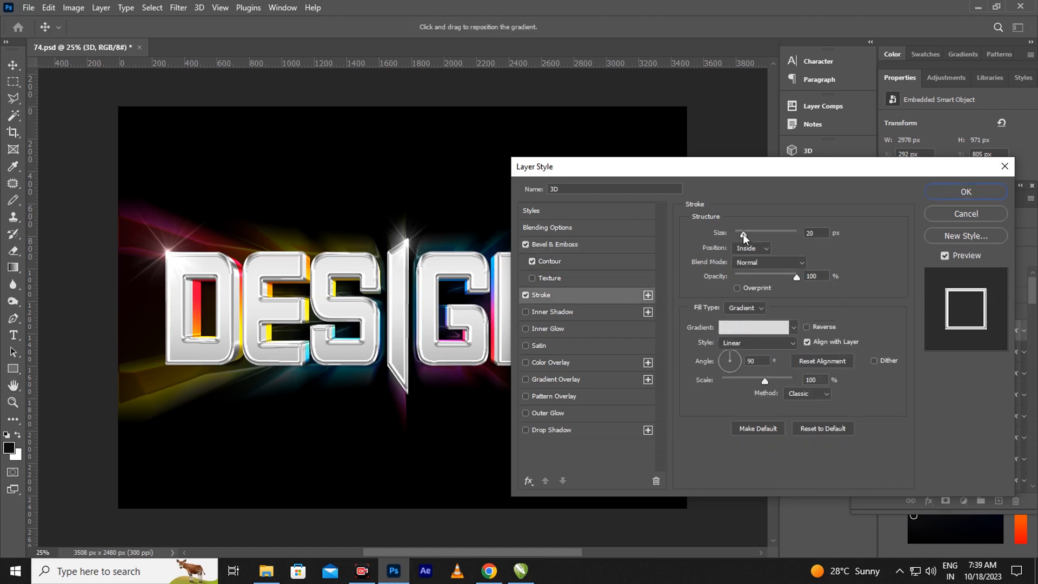
left_click_drag(743, 233, 745, 235)
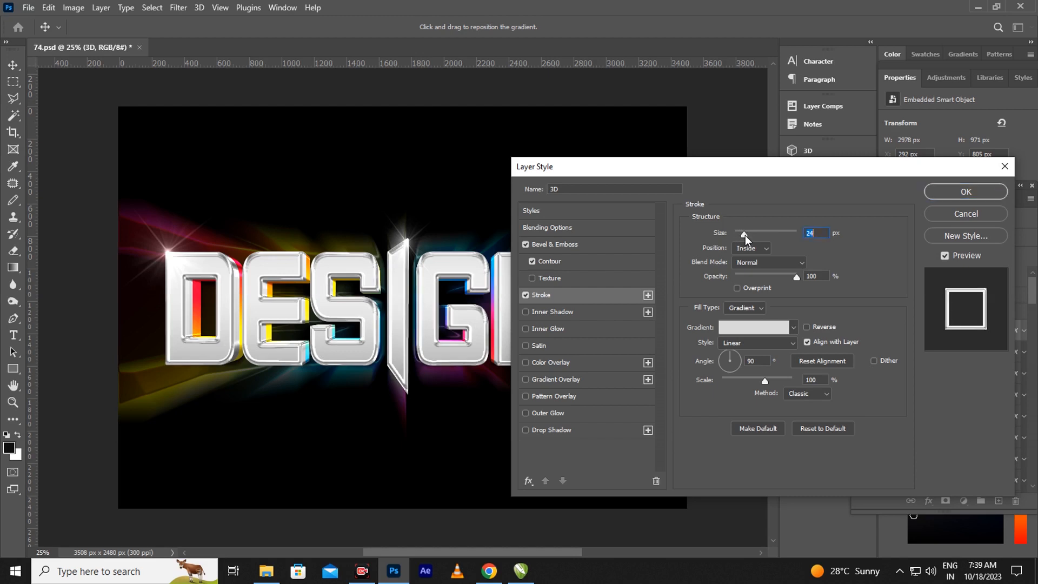
left_click(956, 193)
Step: Set the Bevel & Emboss of layer 3D copy 2 to size 16 px, soften 2 px and depth 178%
left_click(1012, 356)
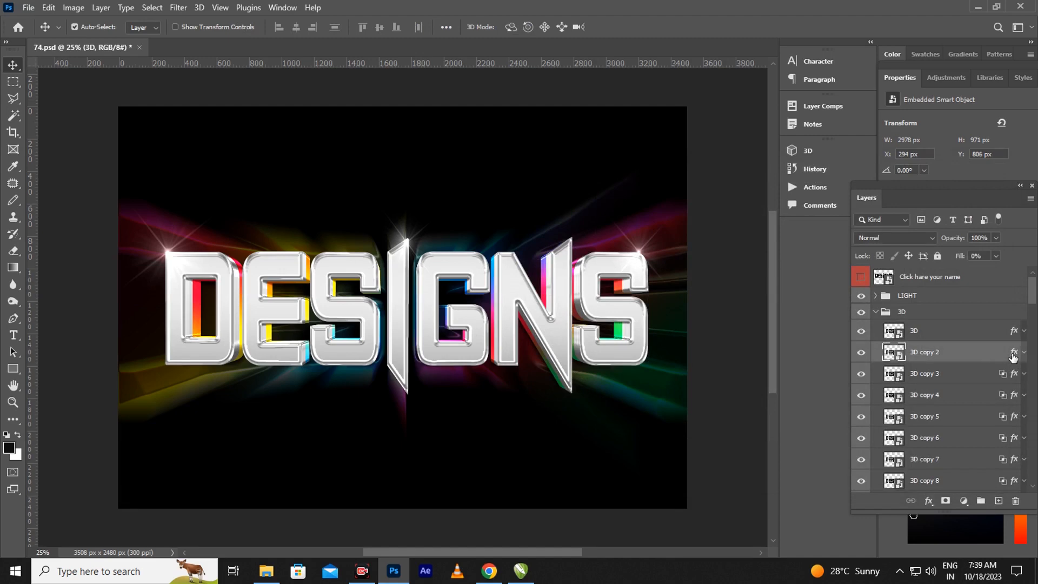
key("h")
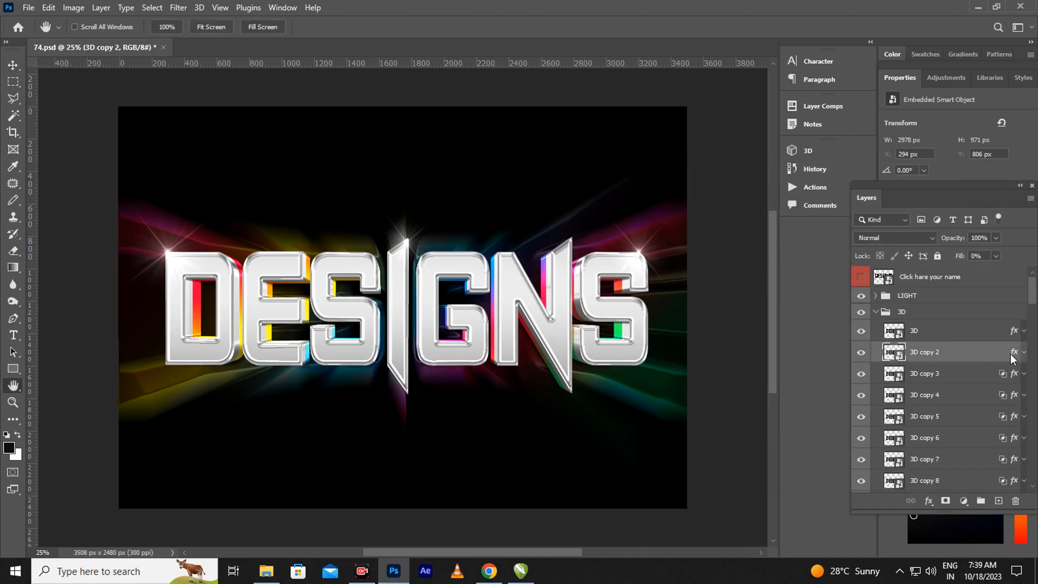
double_click(1012, 357)
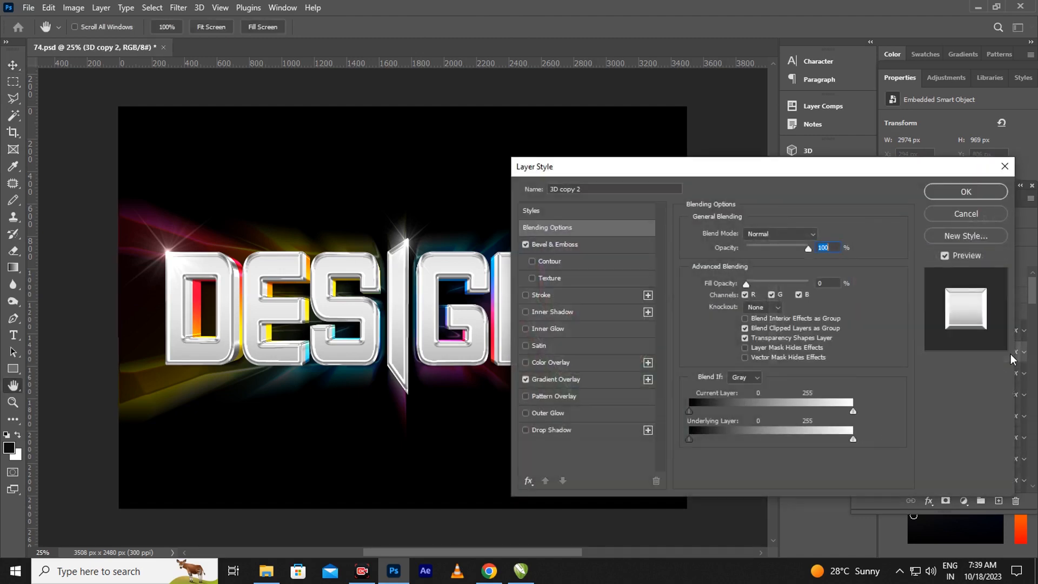
left_click(602, 246)
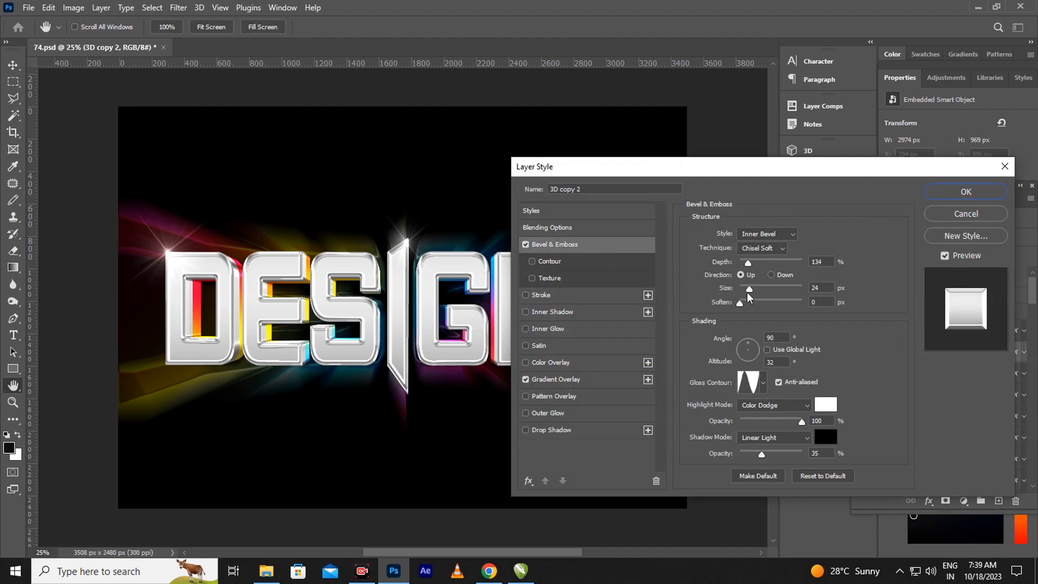
left_click_drag(748, 292, 754, 293)
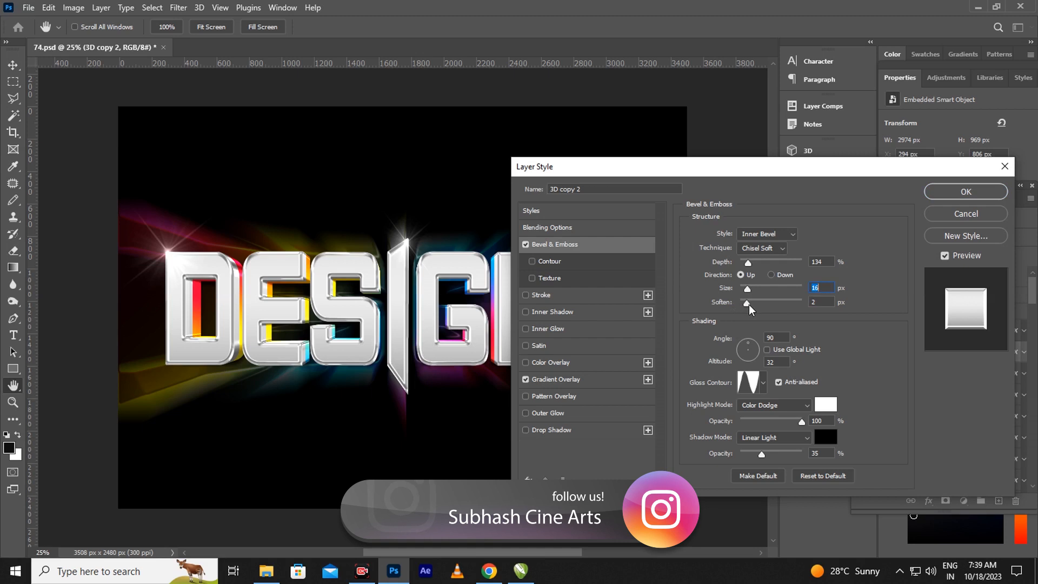
left_click_drag(739, 303, 751, 268)
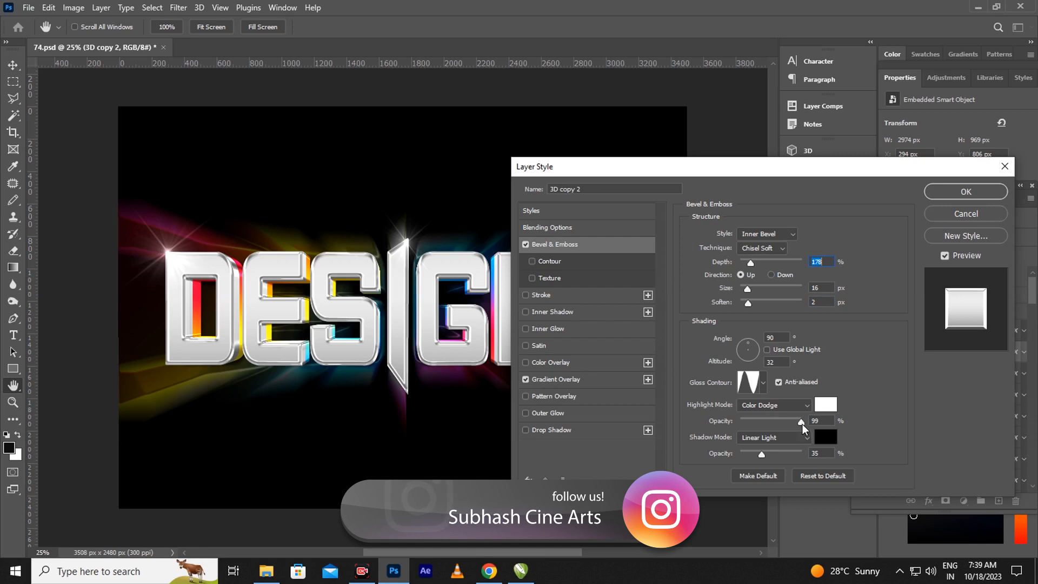
Step: Set the Gradient Overlay scale of layer 3D copy 2 to 111% and apply the layer style
left_click(602, 380)
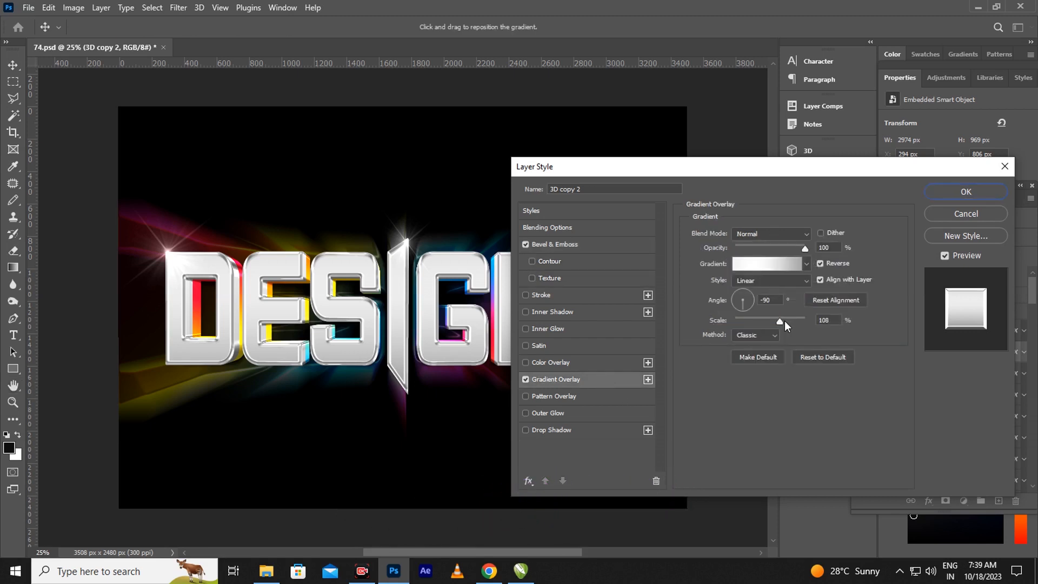
left_click_drag(785, 321, 788, 321)
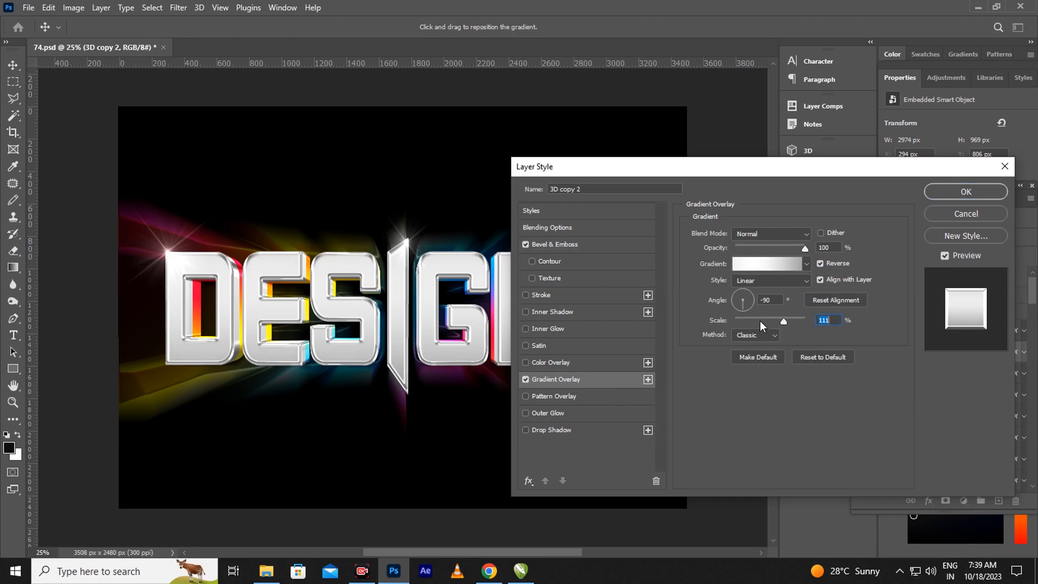
left_click(966, 192)
Step: Adjust the Bevel & Emboss size of layer 3D copy 3
left_click(1014, 374)
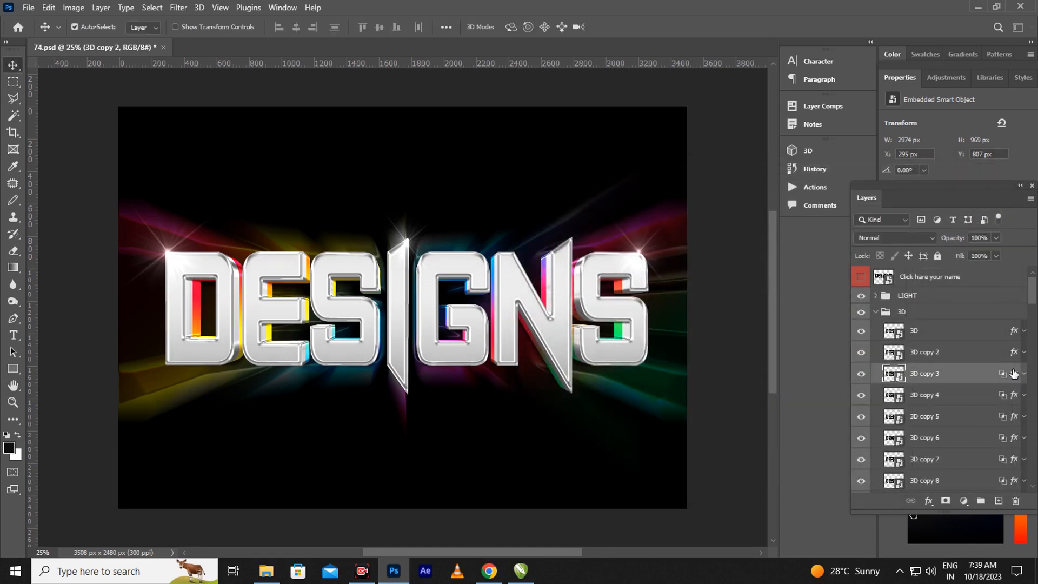
key("h")
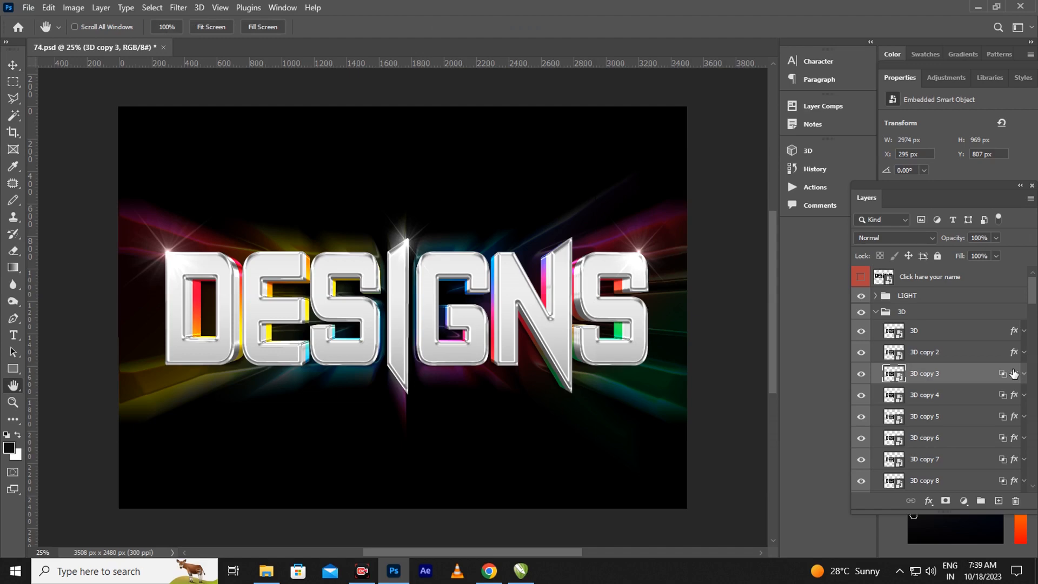
double_click(1014, 374)
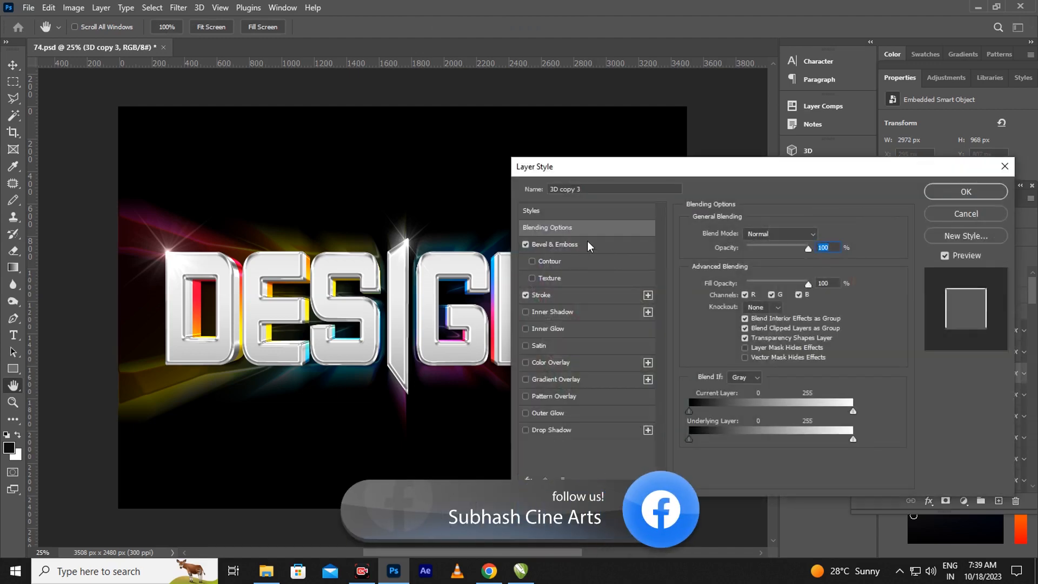
left_click(588, 246)
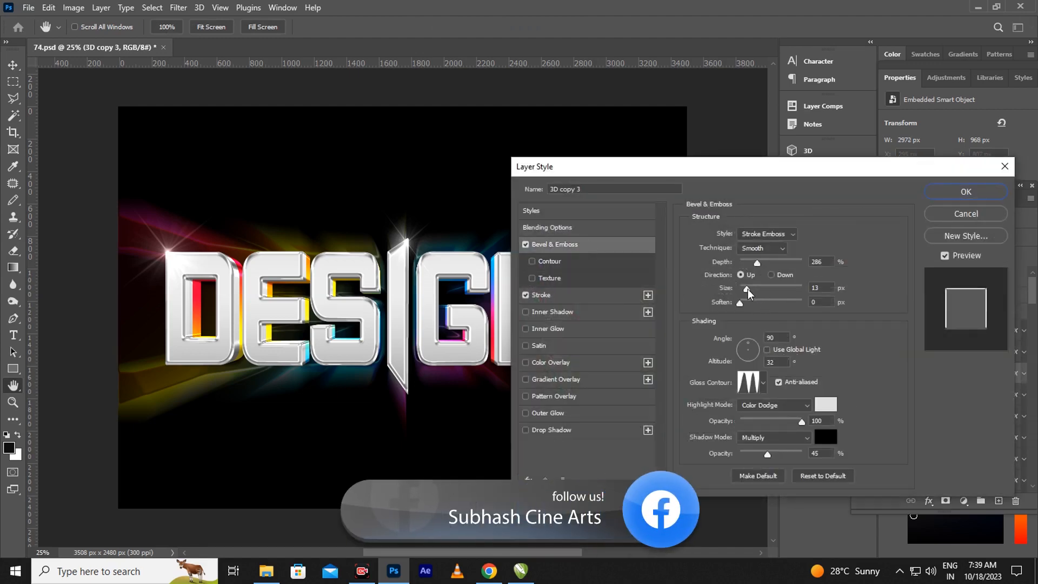
mouse_move(748, 290)
left_mouse_down()
mouse_move(740, 298)
mouse_move(754, 297)
left_mouse_up()
Step: Set the stroke size of layer 3D copy 3 to 10 px, keeping its opacity at 100%
left_click(575, 294)
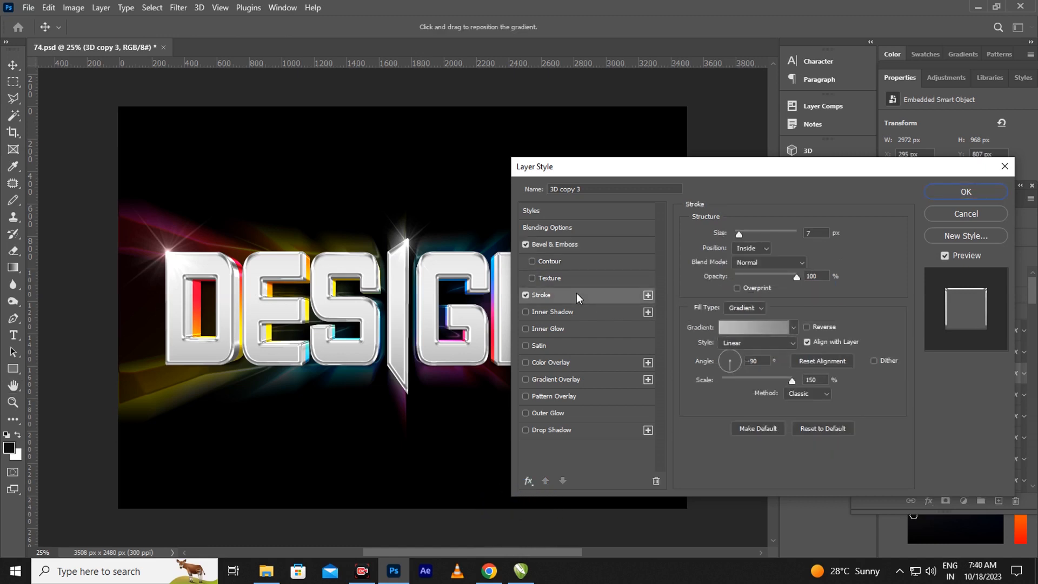
left_click(799, 278)
left_click_drag(737, 234, 740, 236)
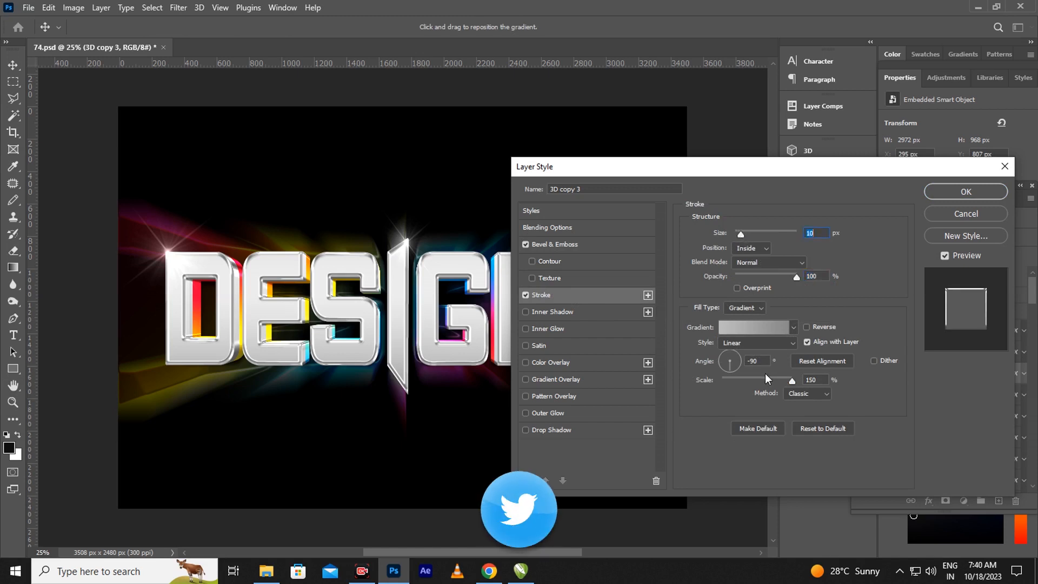
Step: Move the starting color stop of layer 3D copy 3's stroke gradient to location 12% and apply the layer style
left_click(764, 330)
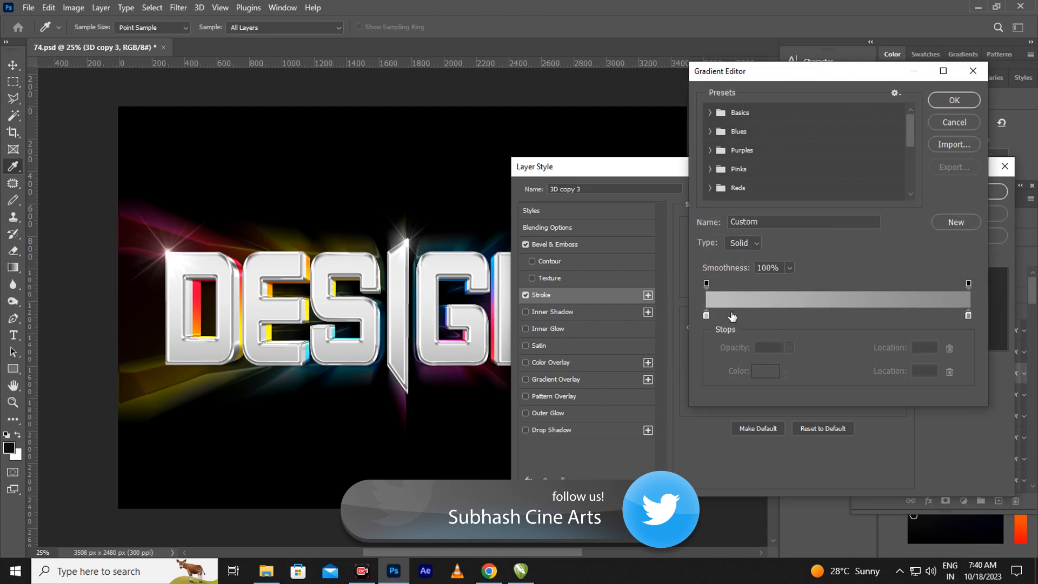
left_click(706, 315)
left_click_drag(706, 315, 738, 315)
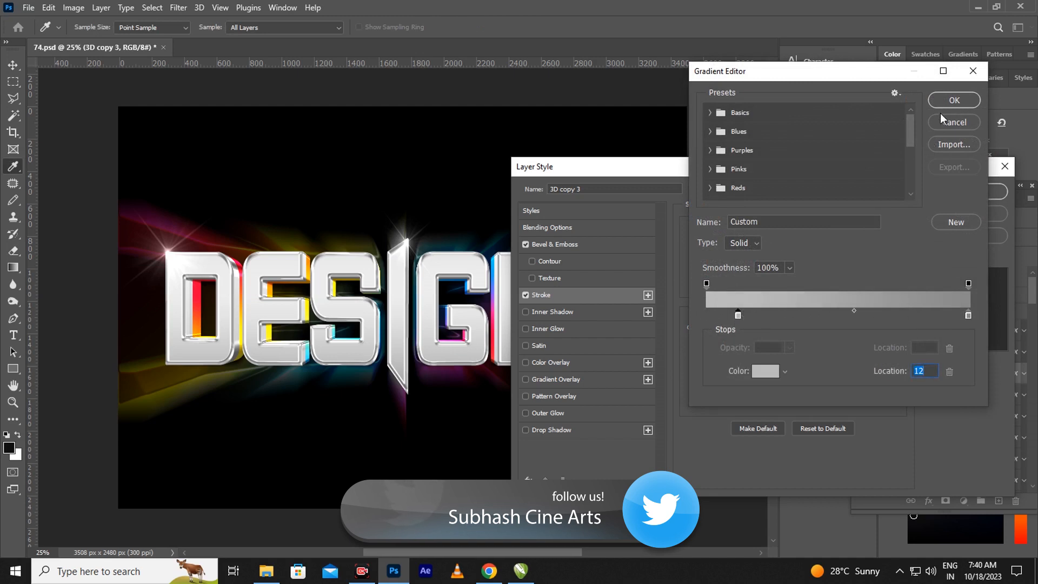
left_click(947, 100)
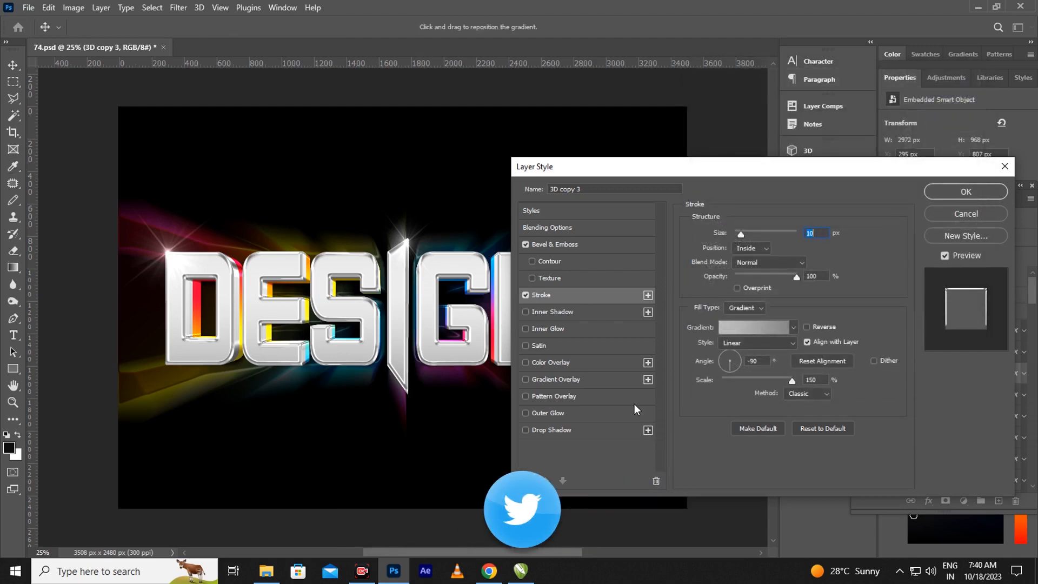
left_click(958, 194)
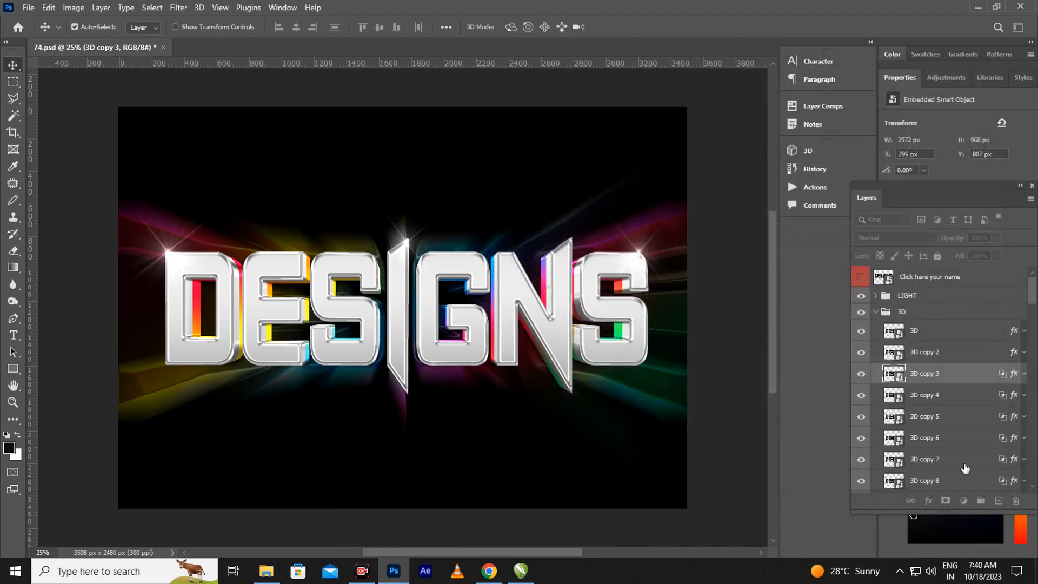
Step: Set the Bevel & Emboss of layer 3D copy 4 to size 35 px and soften 1 px, and lower its shadow opacity
left_click(1014, 395)
key("h")
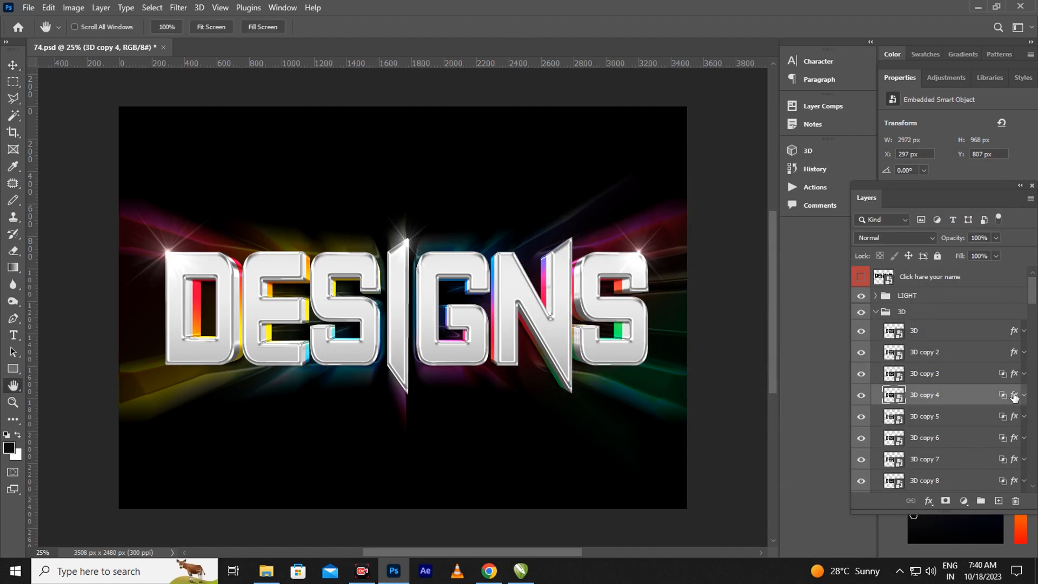
double_click(1014, 396)
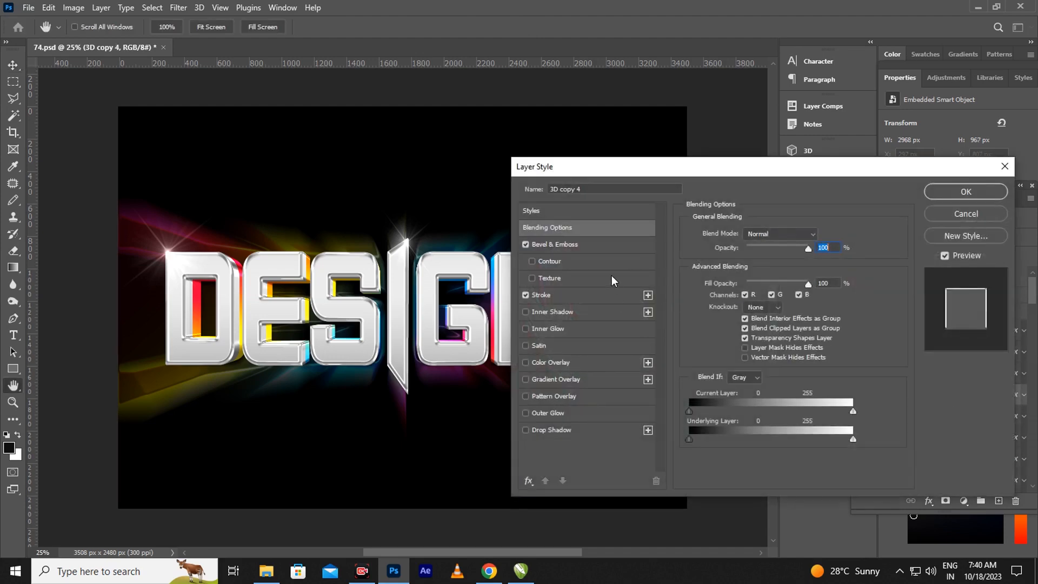
left_click(597, 246)
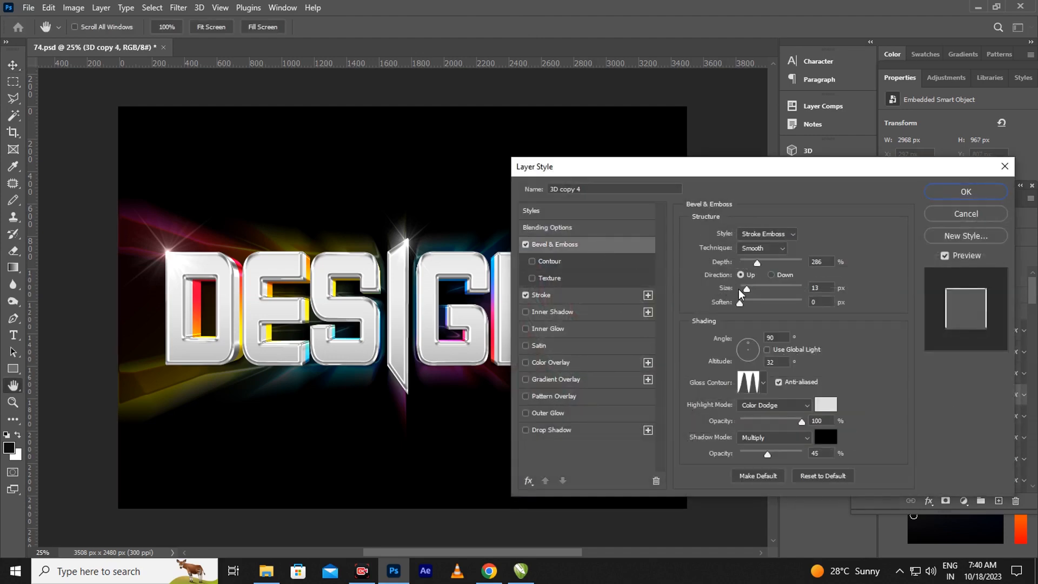
mouse_move(747, 289)
left_mouse_down()
mouse_move(757, 292)
mouse_move(745, 305)
left_mouse_up()
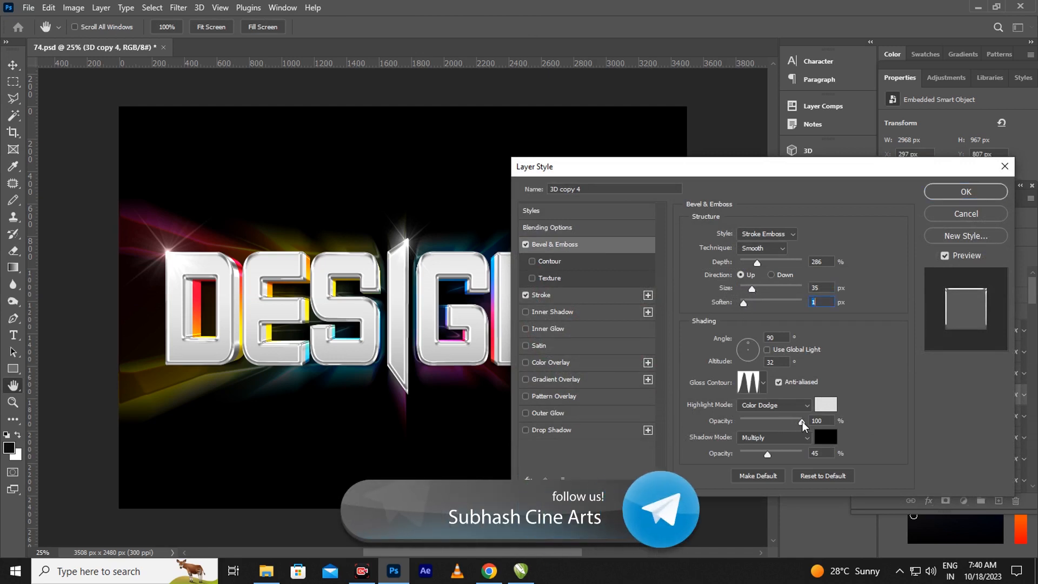
left_click(801, 421)
left_click_drag(767, 457, 760, 457)
Step: Set the stroke gradient angle of layer 3D copy 4 to 10° and apply the layer style
left_click(569, 297)
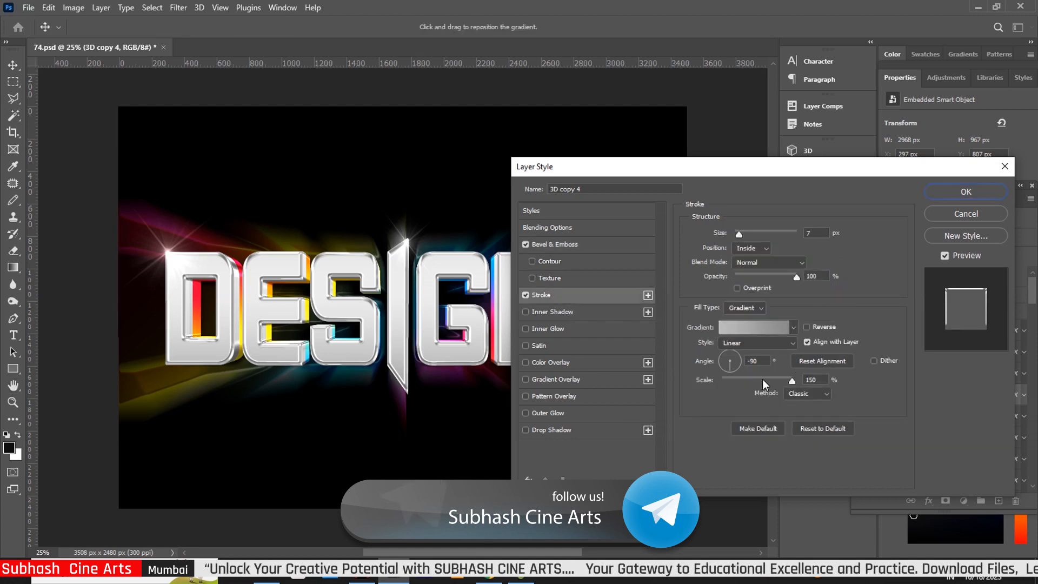
left_click(739, 359)
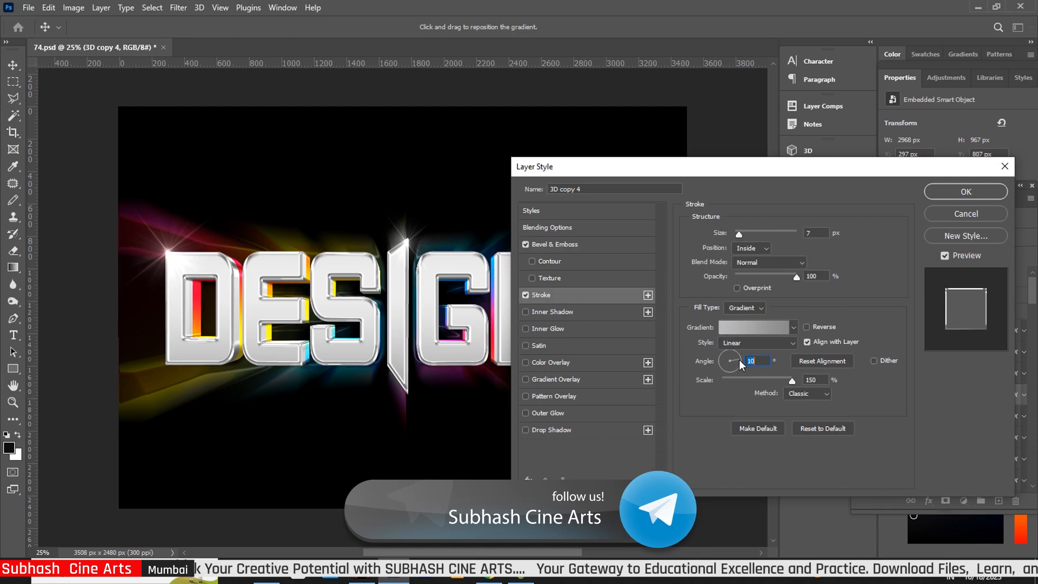
left_click(934, 193)
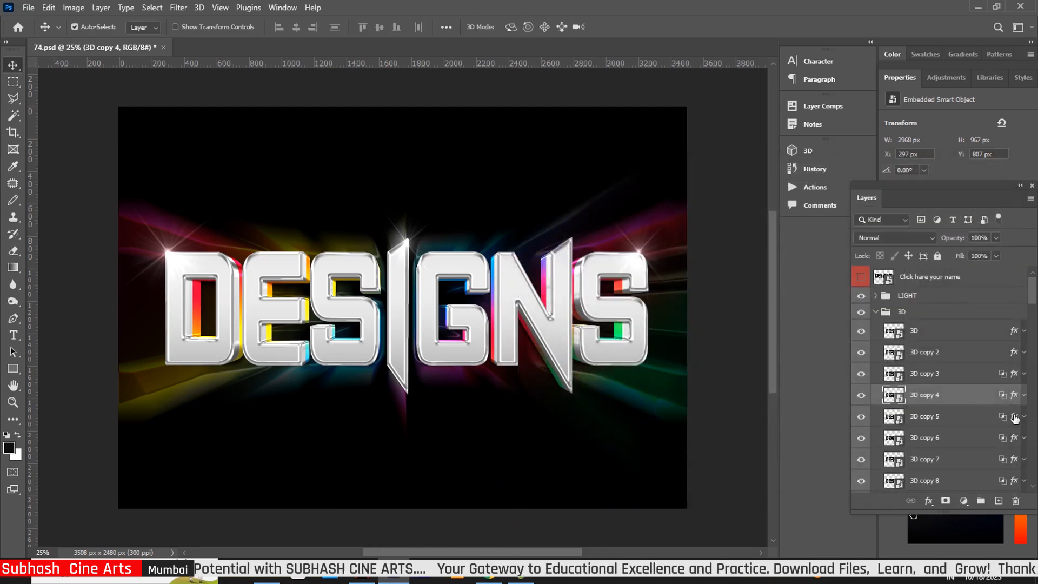
Step: Set the Bevel & Emboss of layer 3D copy 5 to size 21 px, soften 1 px and shadow opacity 34%
left_click(1015, 420)
double_click(1015, 421)
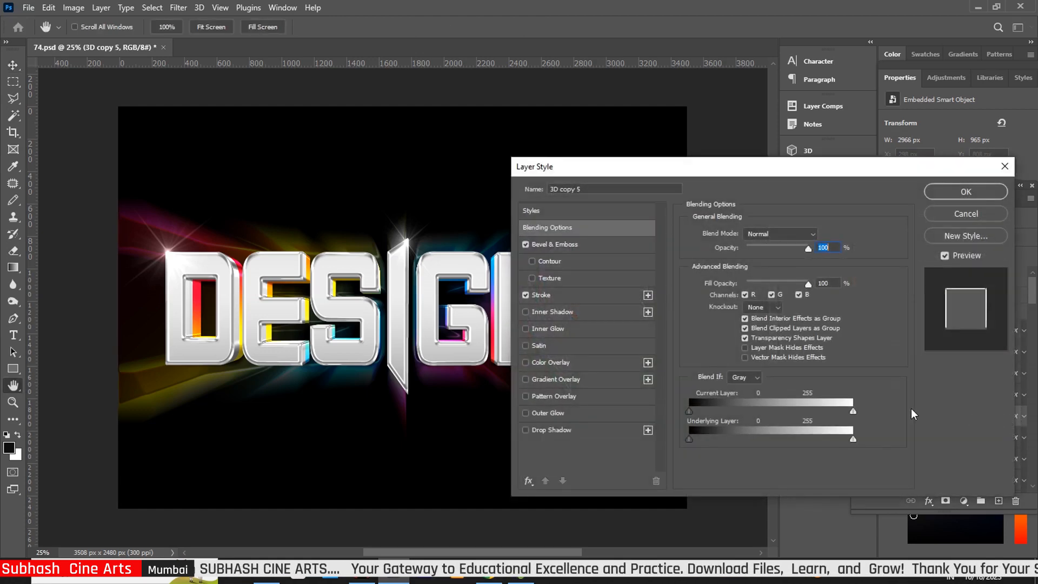
left_click(587, 244)
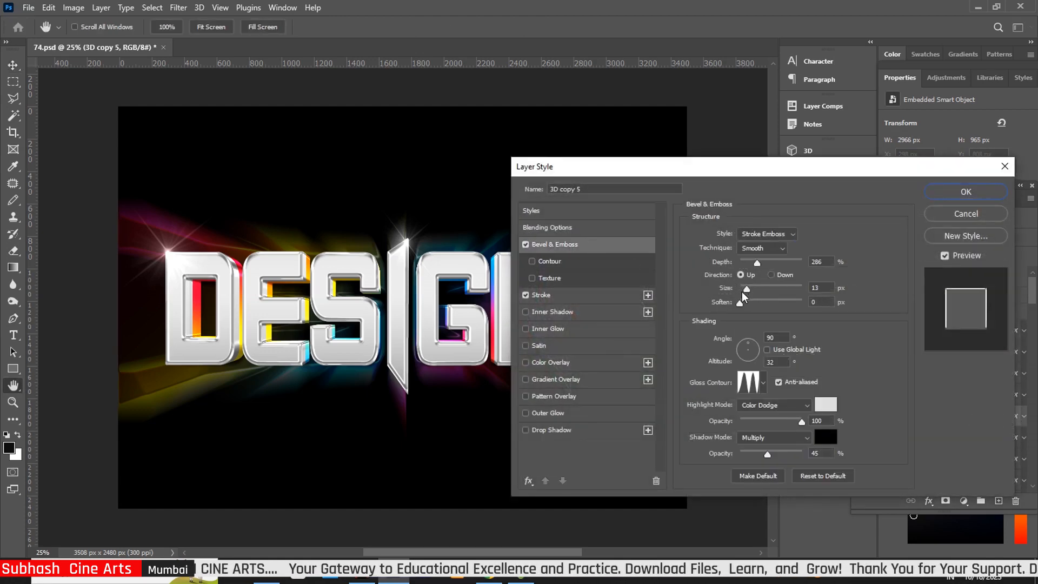
left_click_drag(745, 287, 747, 304)
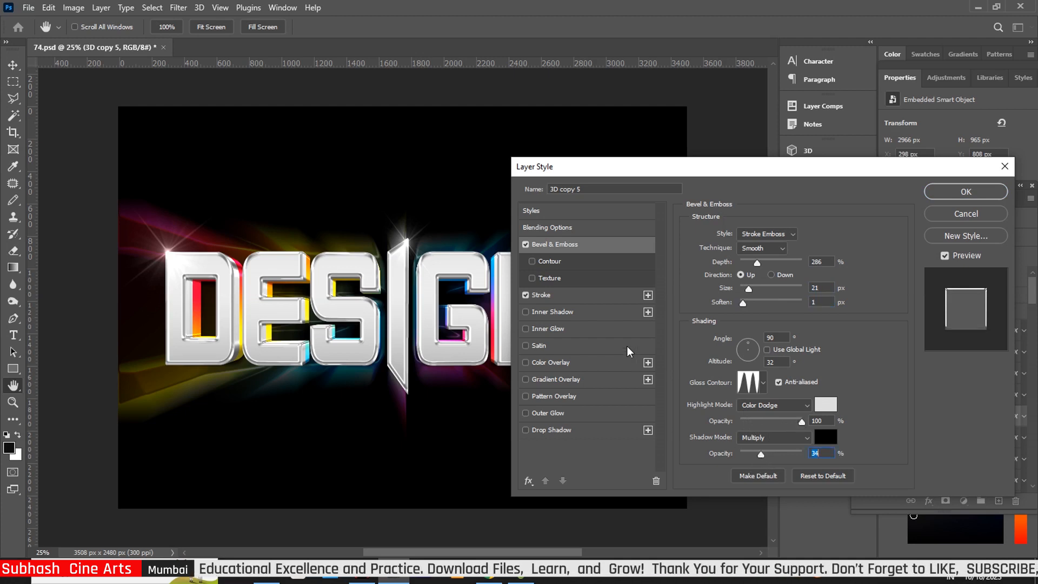
Step: Set the stroke size of layer 3D copy 5 to 10 px and apply the layer style
left_click(581, 295)
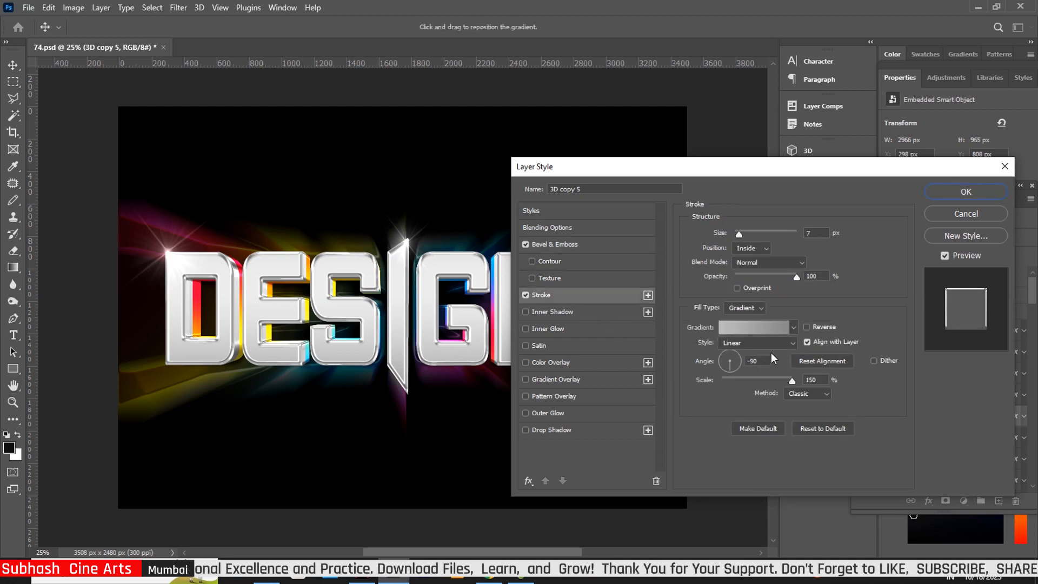
left_click_drag(738, 238, 742, 235)
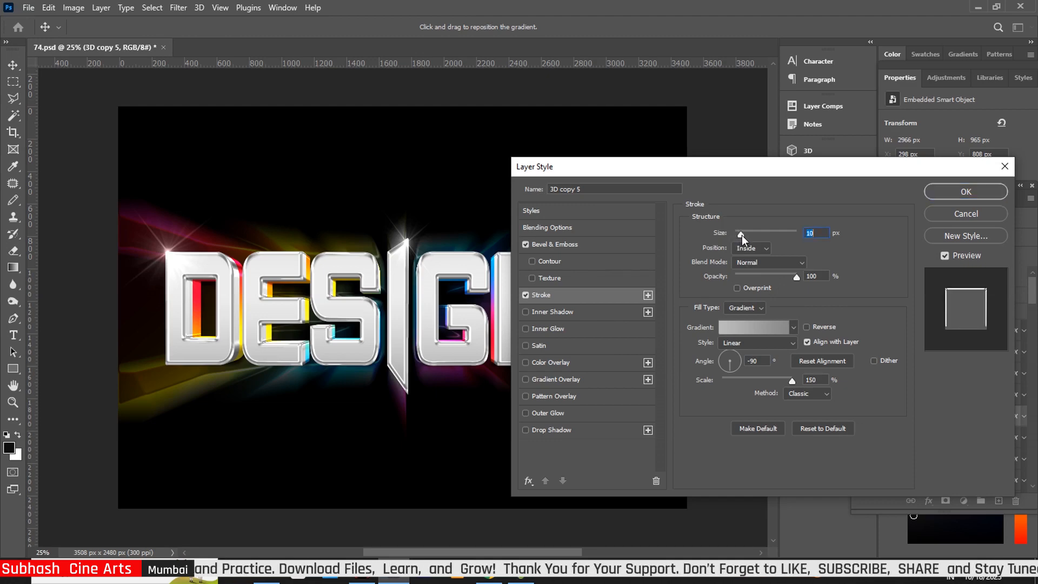
left_click(961, 189)
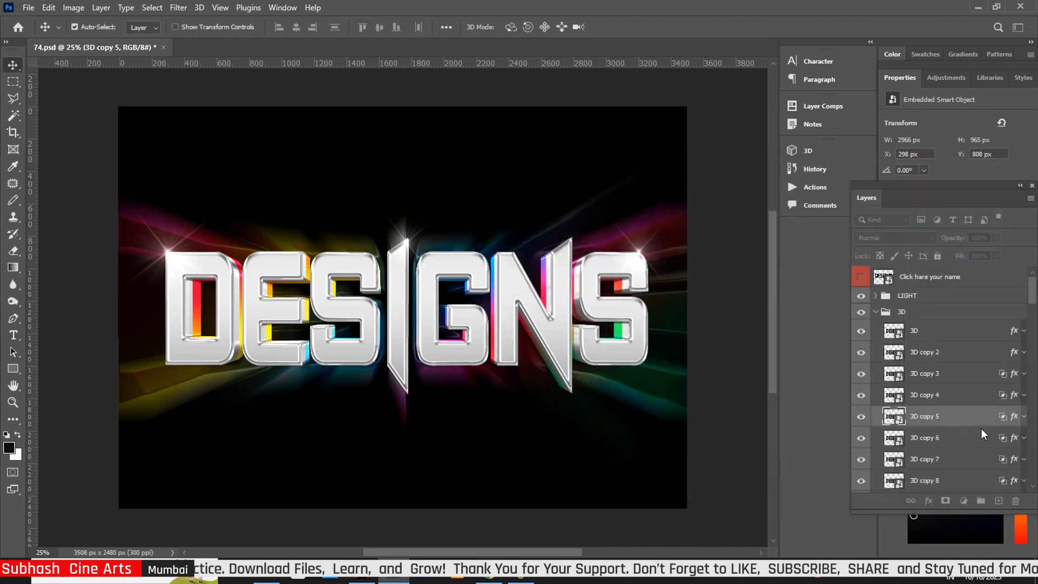
Step: Set the Bevel & Emboss of layer 3D copy 6 to size 32 px and soften 1 px, and lower its shadow opacity
left_click(1013, 441)
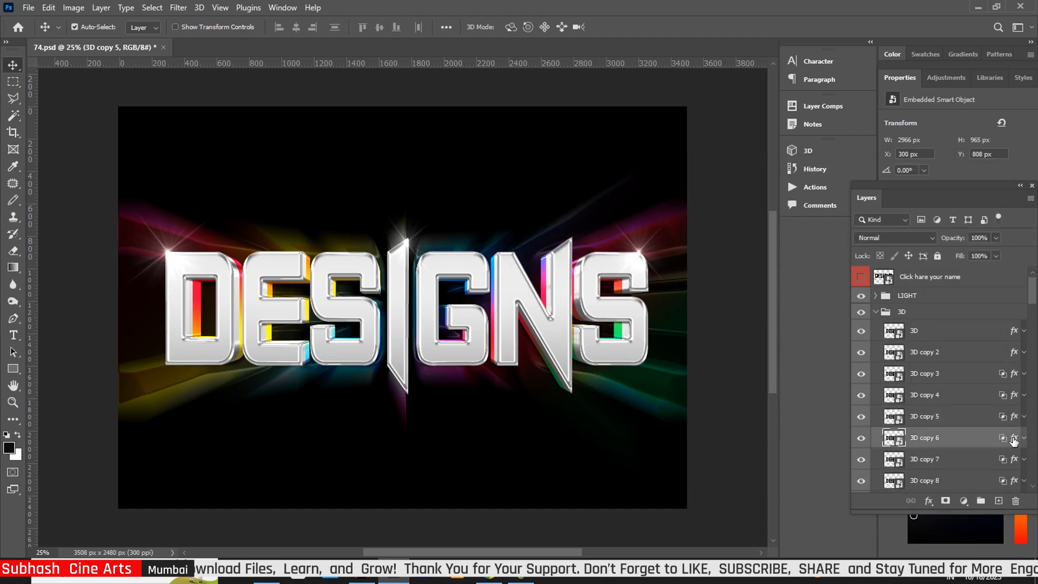
key("h")
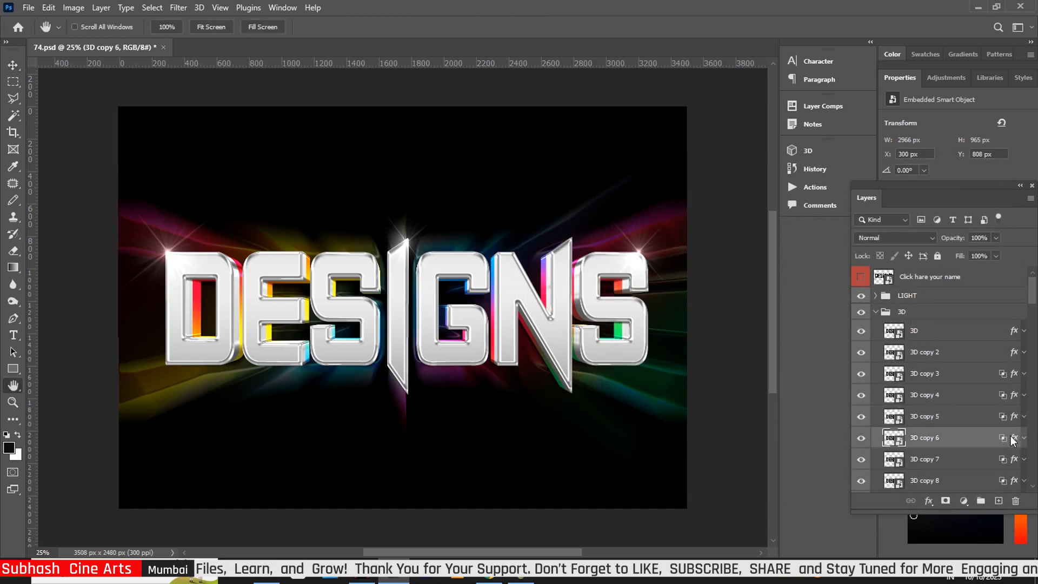
double_click(1013, 439)
left_click(580, 248)
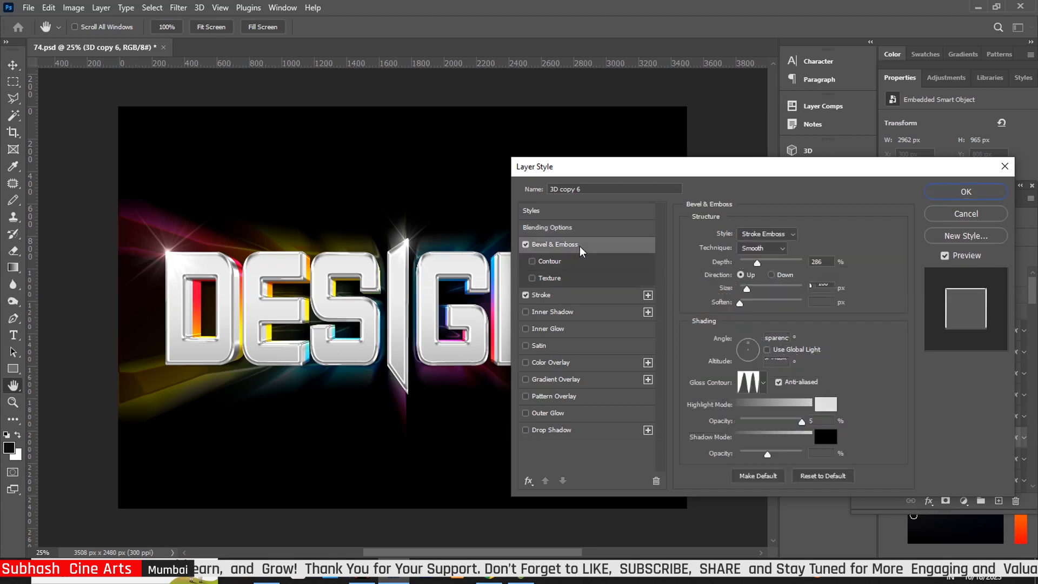
left_click_drag(746, 288, 752, 289)
left_click(743, 308)
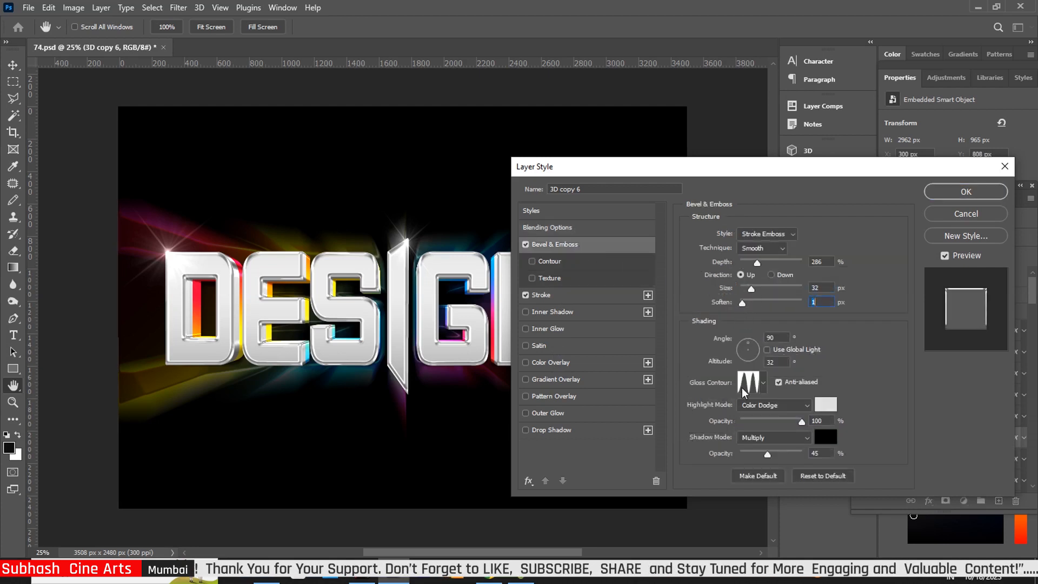
left_click_drag(767, 454, 760, 454)
Step: Set the stroke gradient scale of layer 3D copy 6 to 131% and apply the layer style
left_click(583, 294)
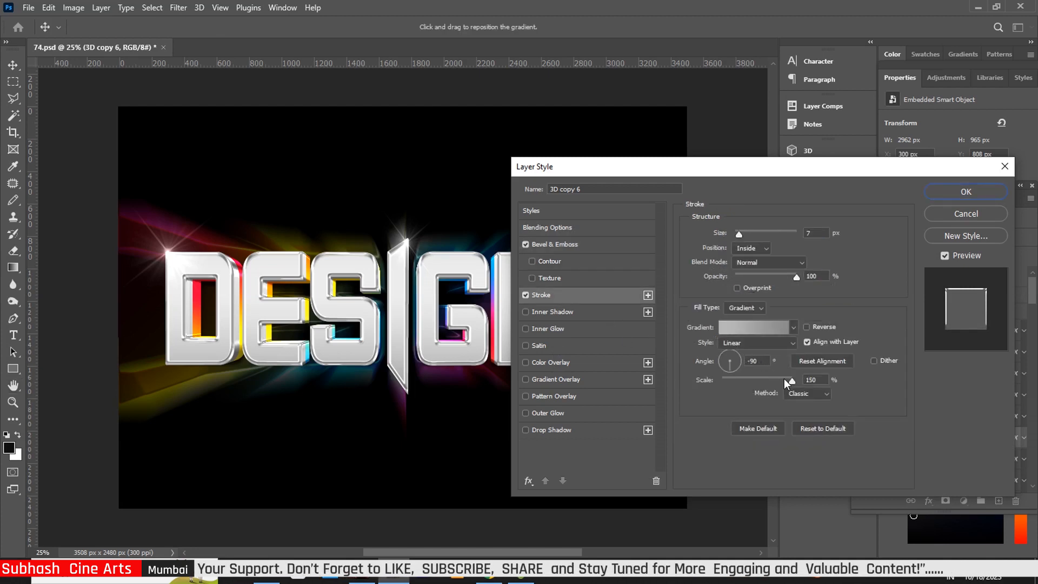
left_click_drag(783, 381, 781, 381)
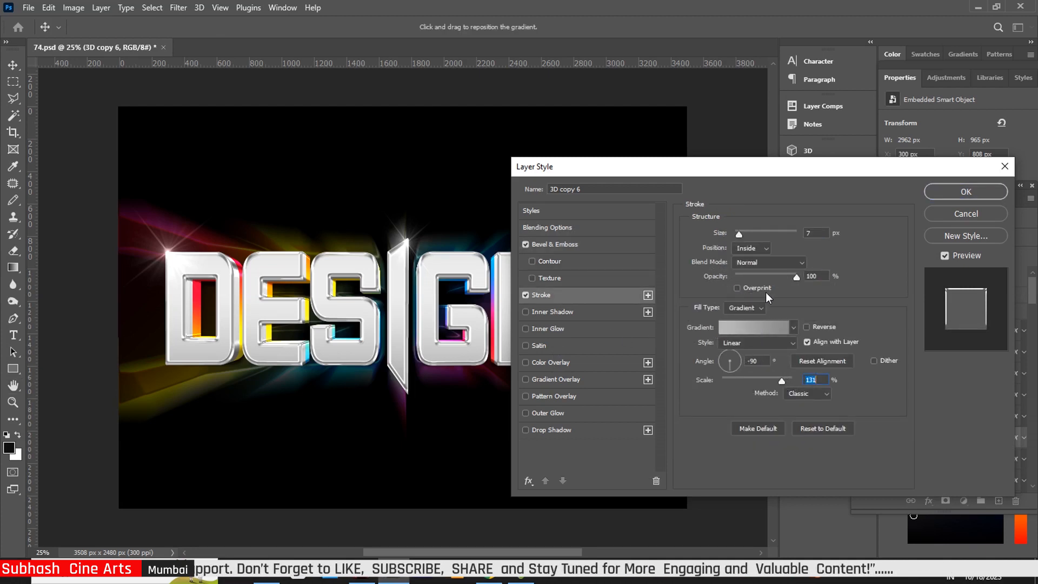
left_click(973, 196)
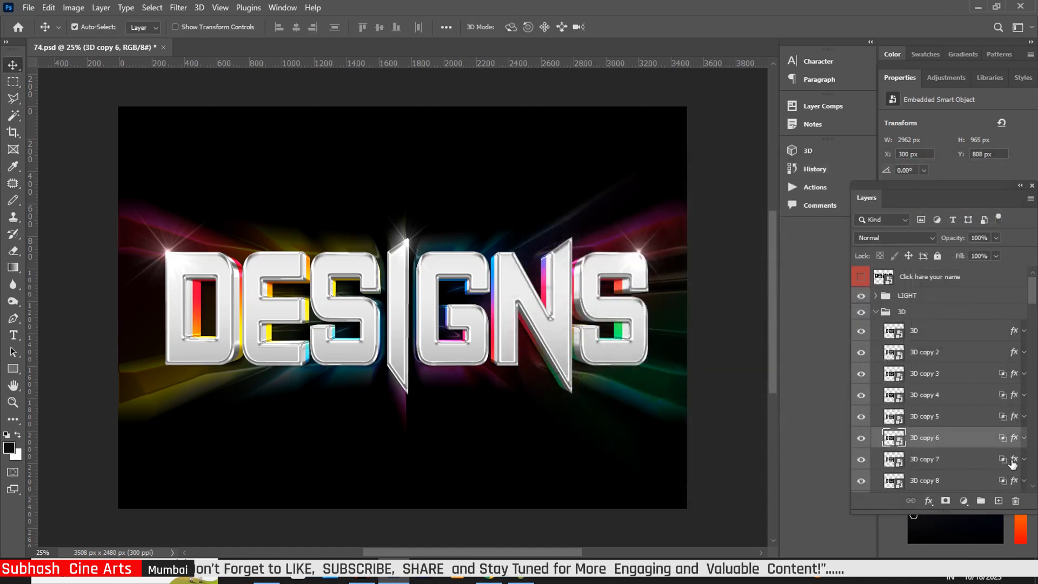
Step: Set the Bevel & Emboss of layer 3D copy 7 to size 54 px, soften 2 px and shadow opacity 33%
left_click(1017, 460)
key("h")
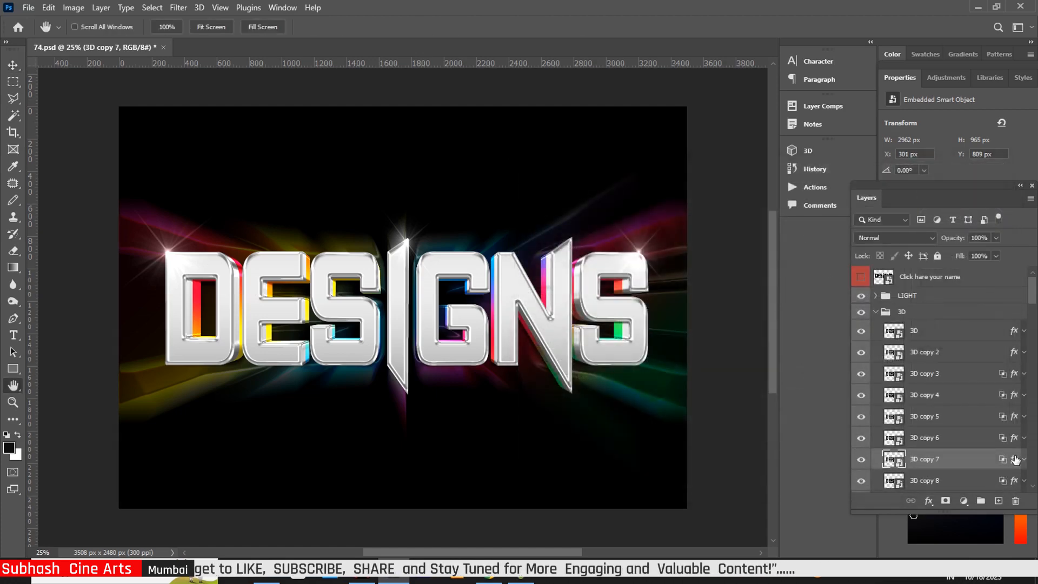
double_click(1007, 459)
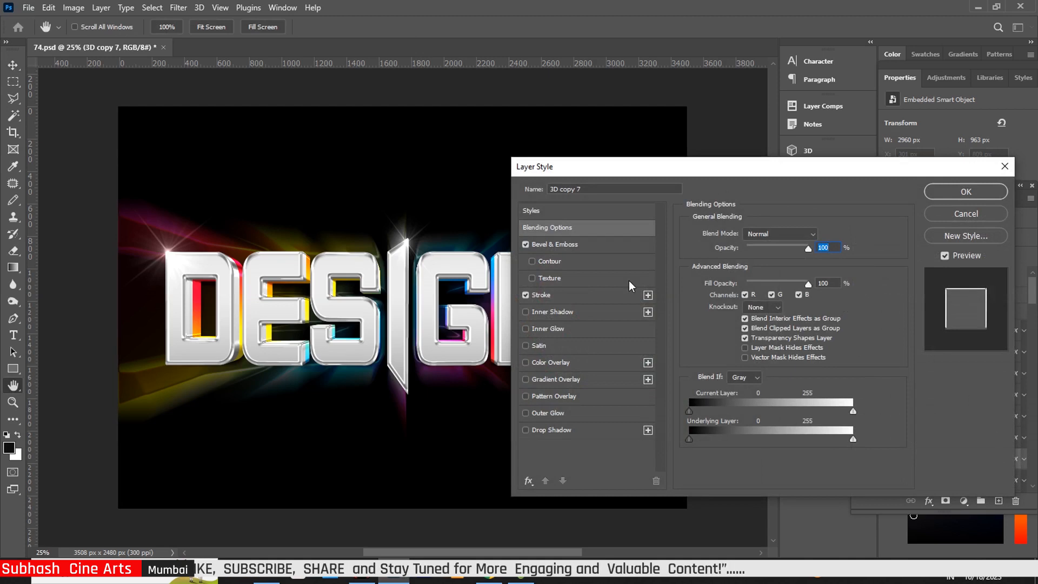
left_click(569, 246)
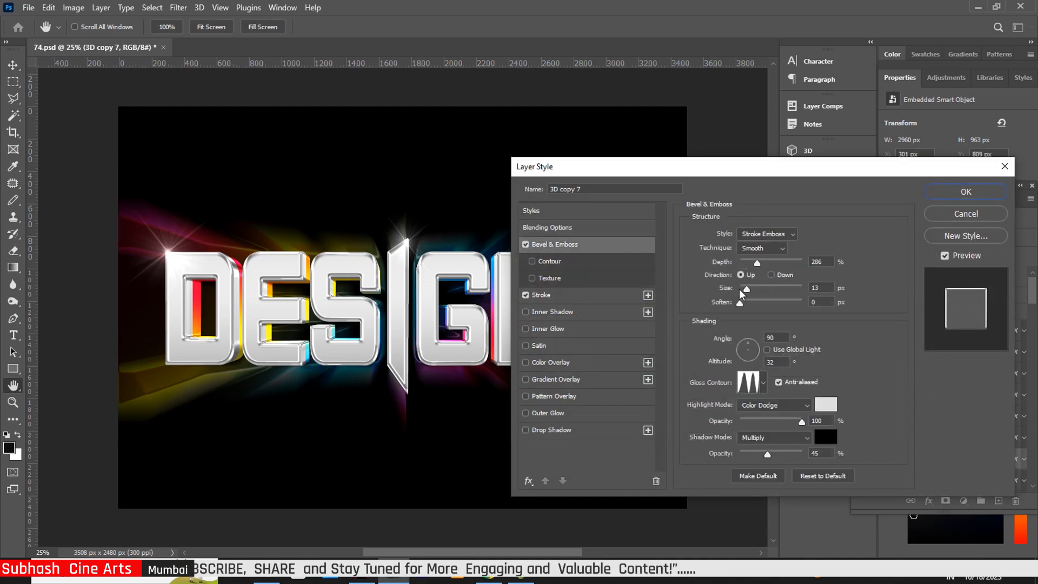
left_click_drag(757, 292, 749, 306)
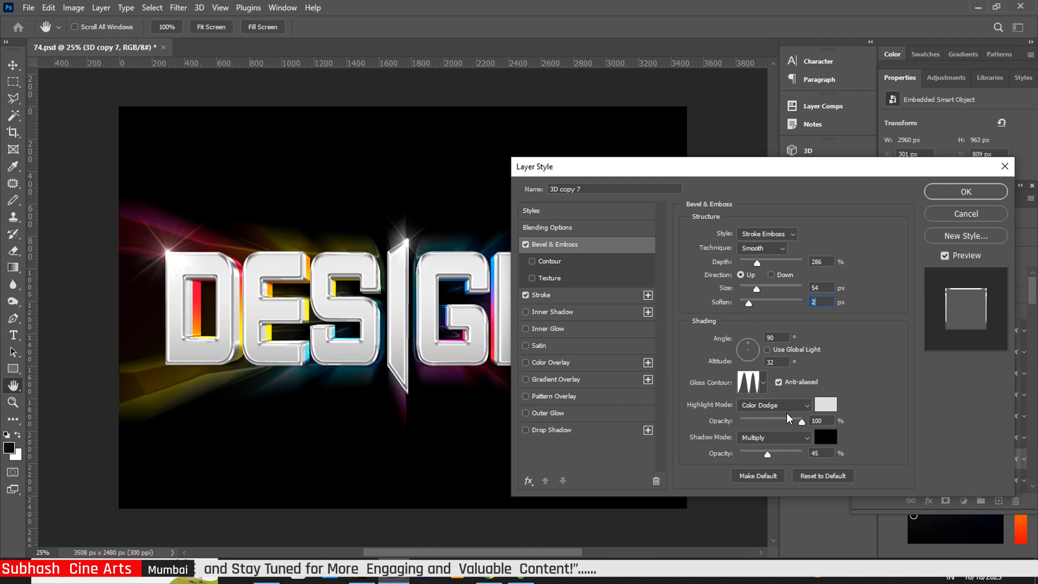
mouse_move(768, 454)
left_mouse_down()
mouse_move(774, 460)
mouse_move(762, 458)
left_mouse_up()
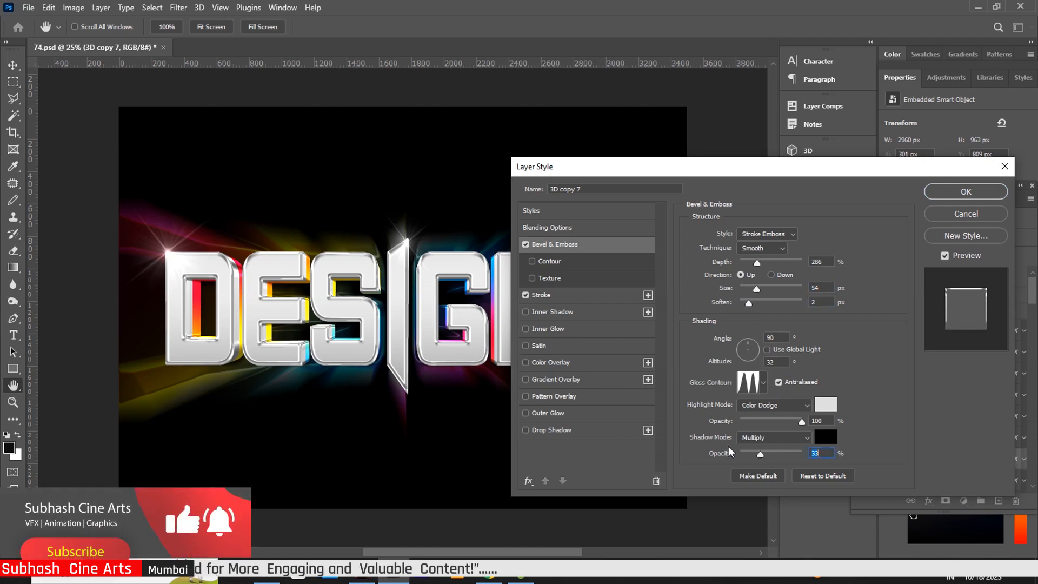
Step: Move the starting color stop of layer 3D copy 7's stroke gradient to location 10% and apply the layer style
left_click(587, 299)
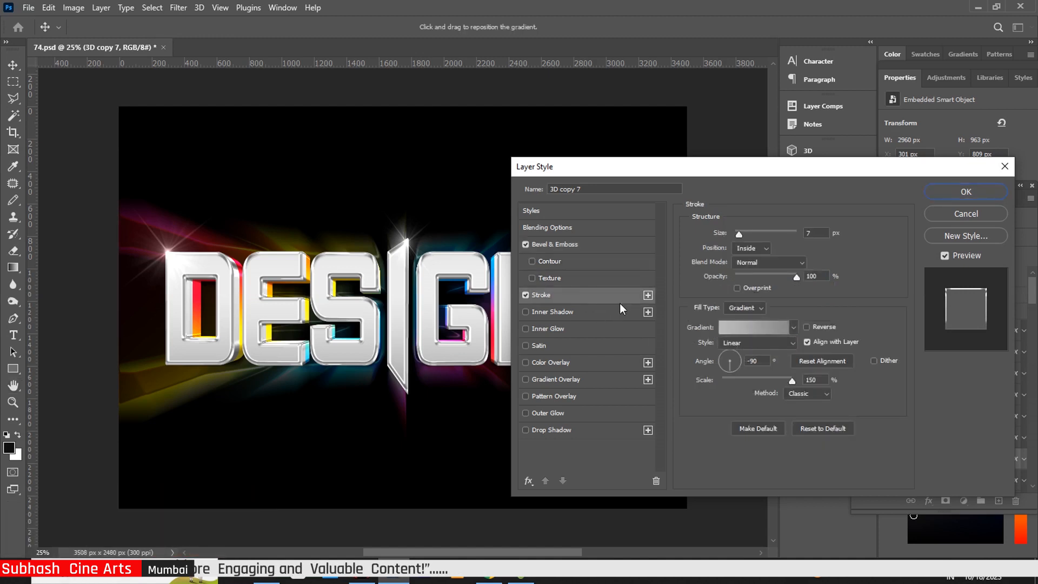
left_click(763, 328)
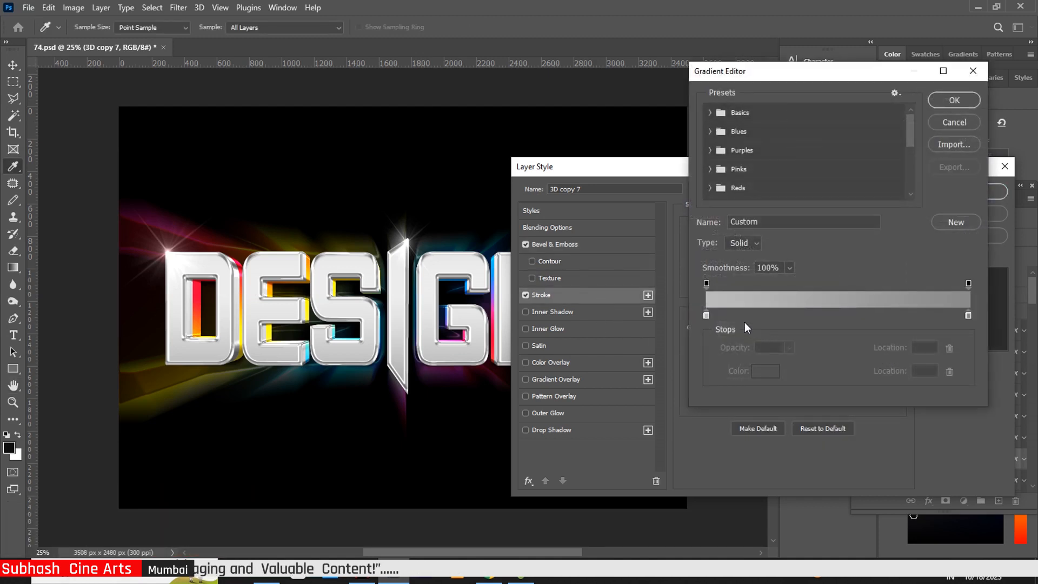
left_click(706, 316)
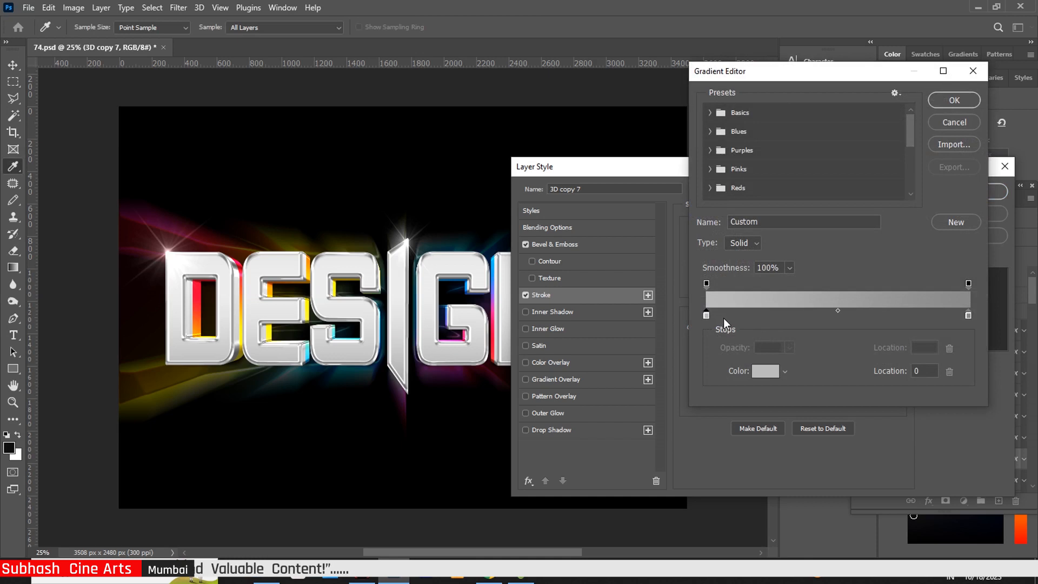
left_click_drag(706, 315, 732, 315)
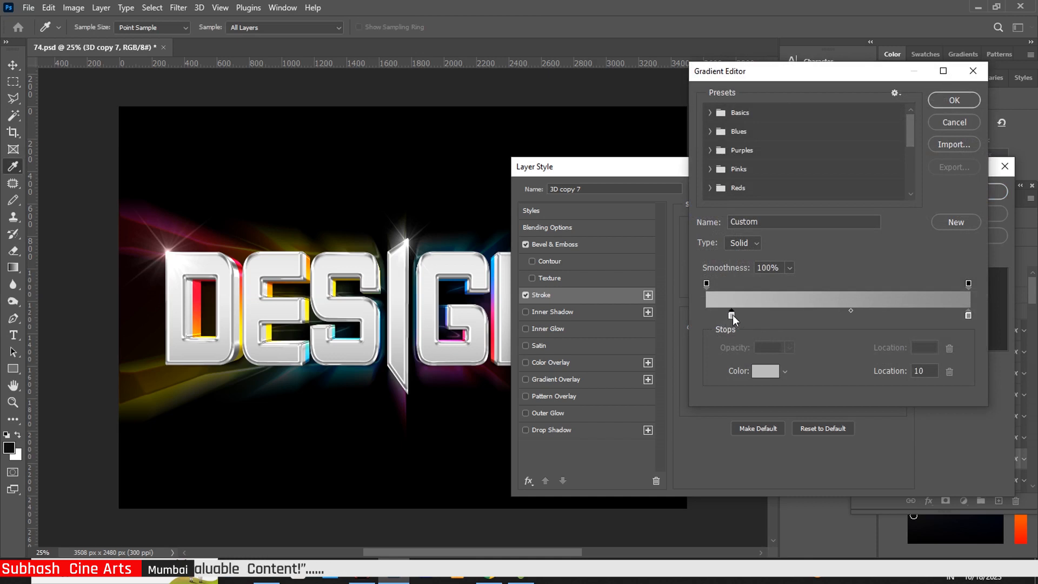
left_click(954, 100)
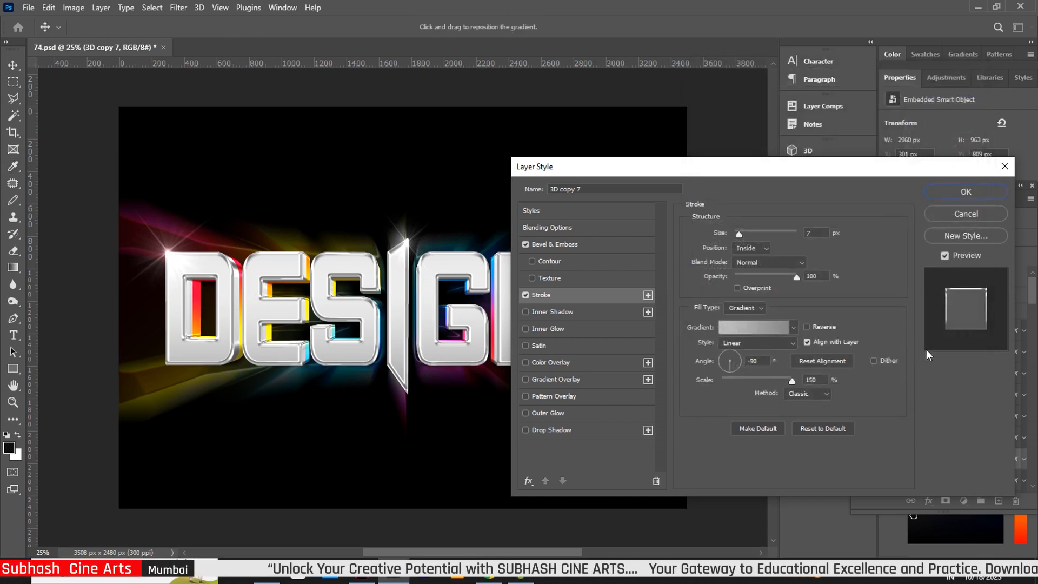
left_click(983, 190)
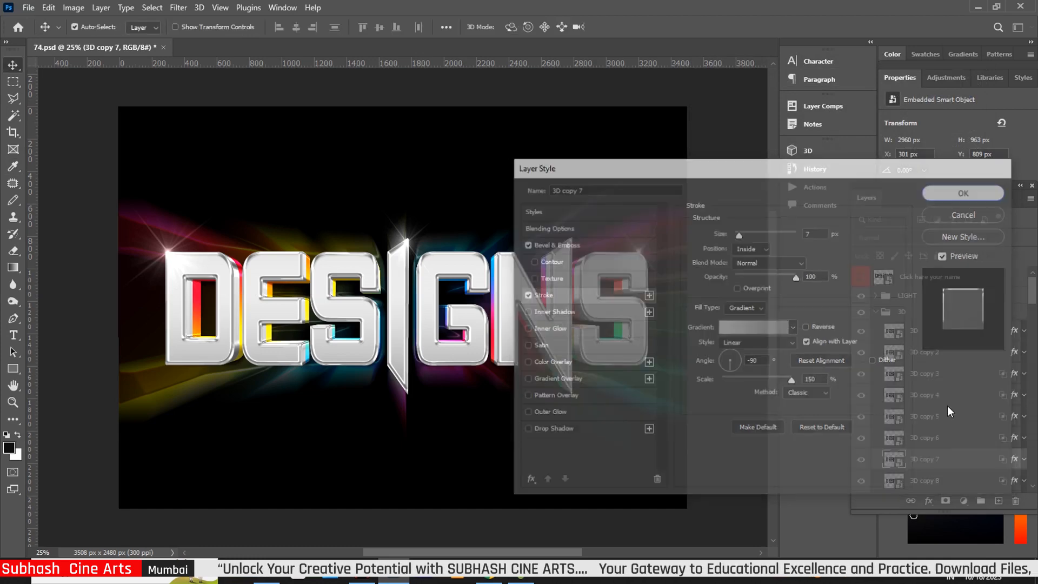
Step: Set the Bevel & Emboss size of layer 3D copy 36 to 21 px
left_click_drag(1032, 300, 1036, 384)
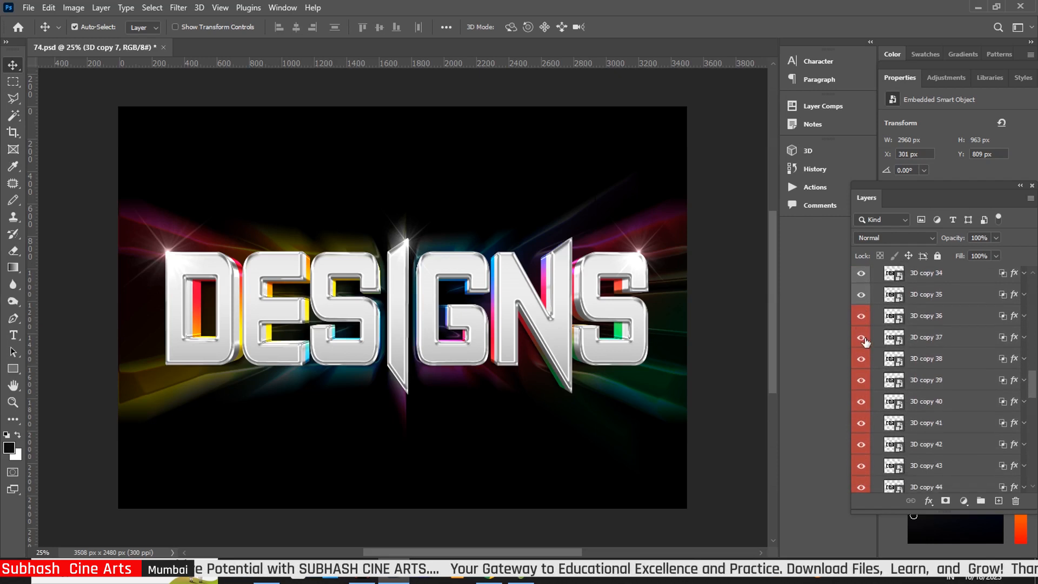
left_click(1014, 318)
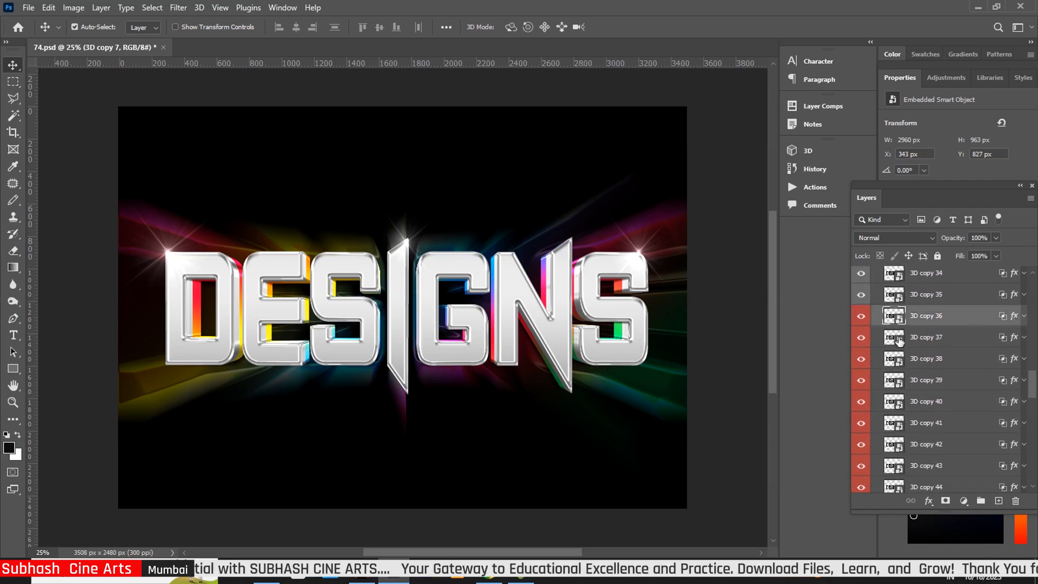
key("h")
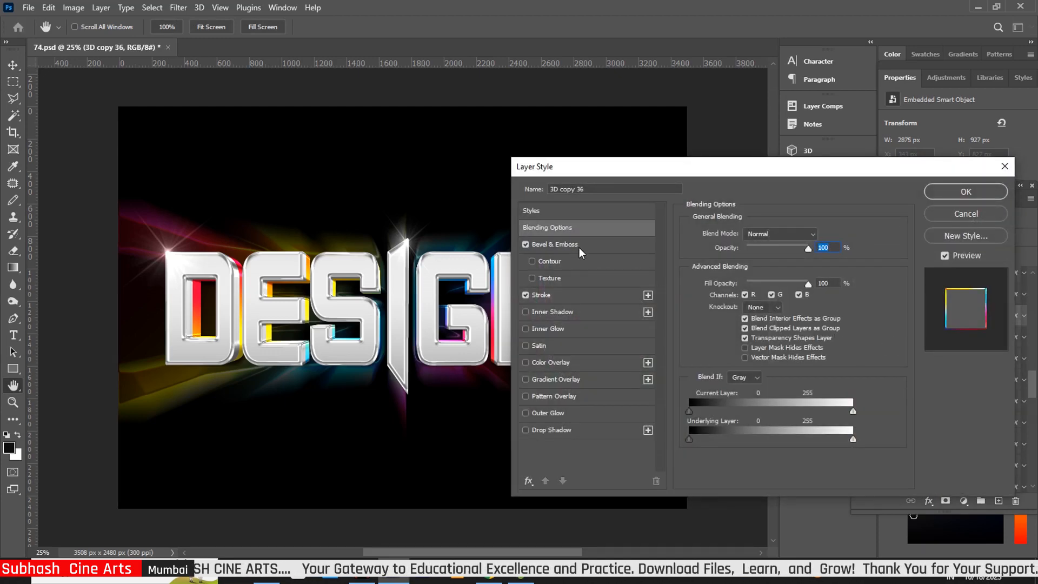
left_click(579, 246)
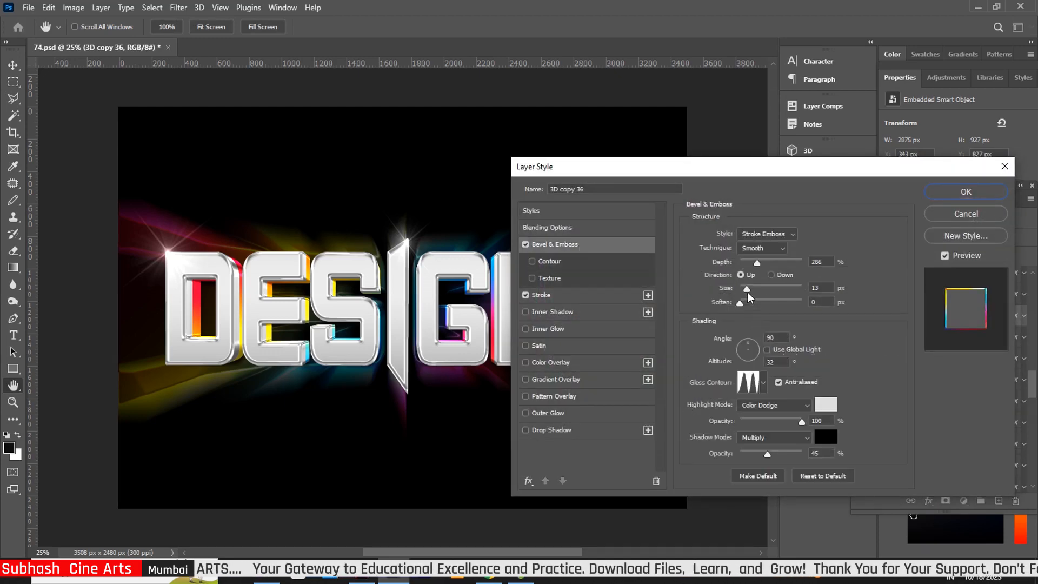
left_click_drag(749, 292, 749, 293)
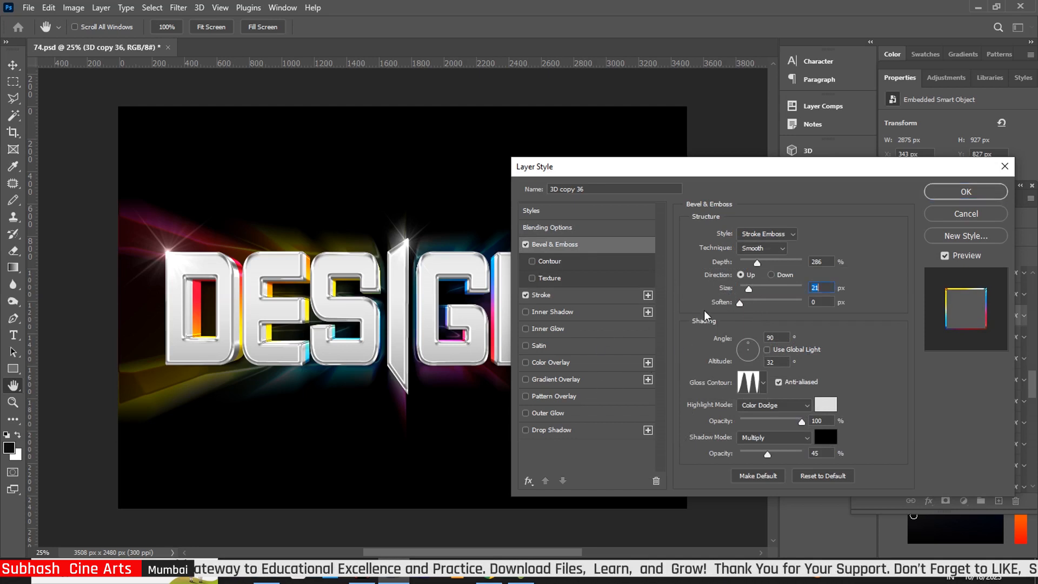
Step: Shift the red and blue stops of layer 3D copy 36's stroke gradient toward its start, move the yellow stop to 22%, and apply the style
left_click(567, 297)
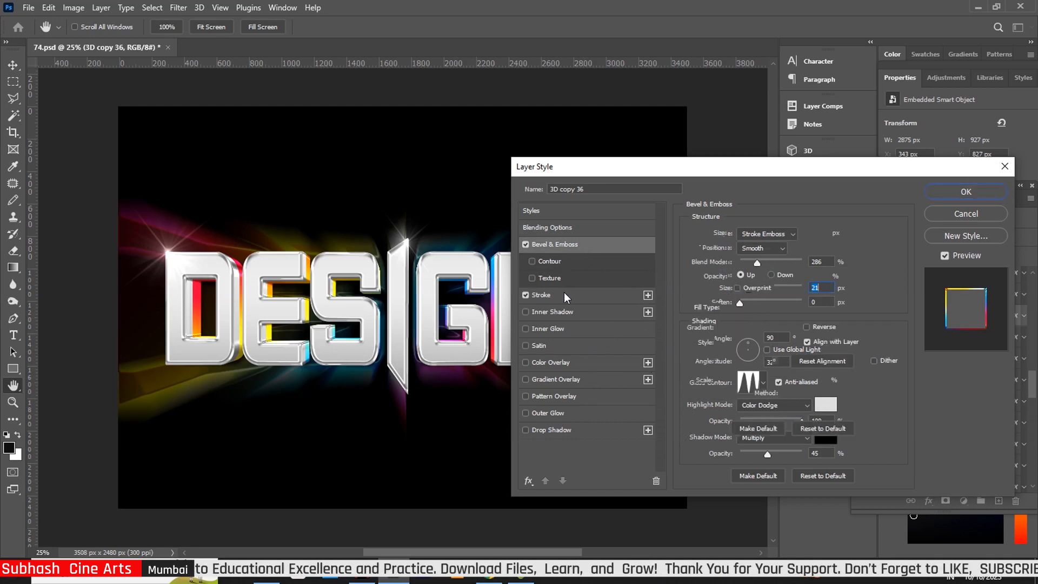
left_click(767, 329)
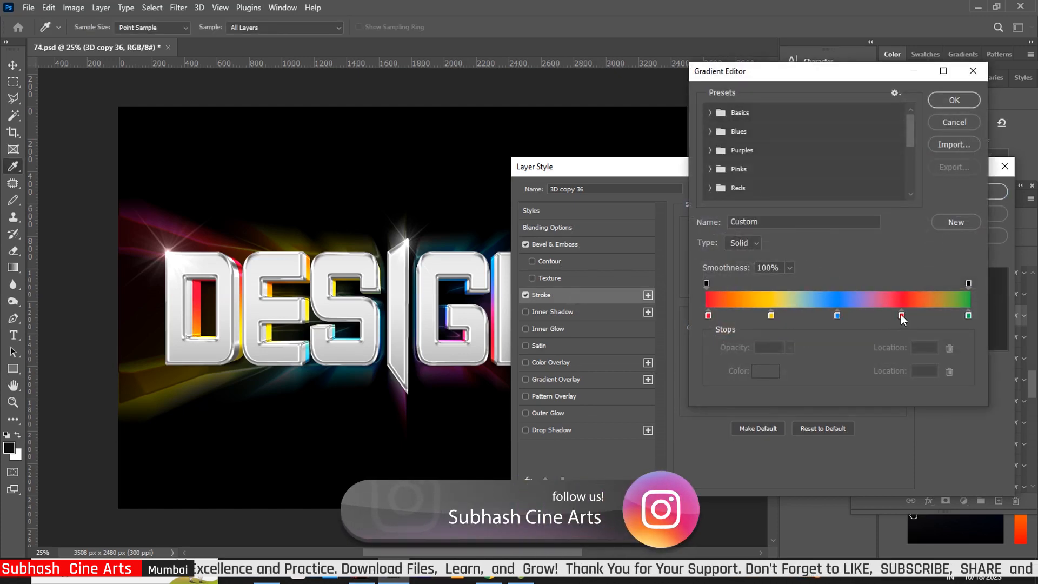
left_click_drag(901, 315, 762, 317)
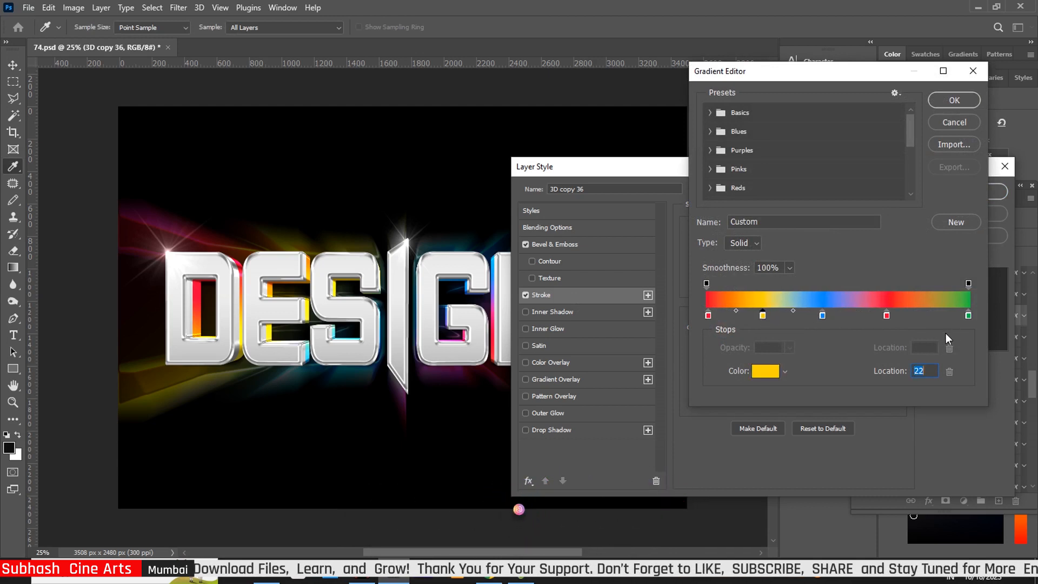
left_click(954, 100)
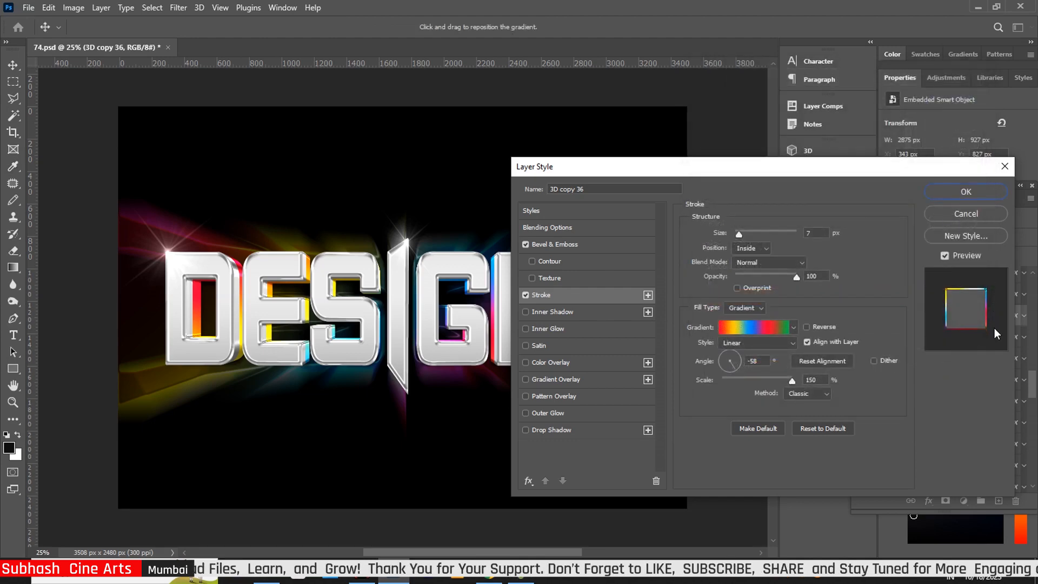
left_click(966, 192)
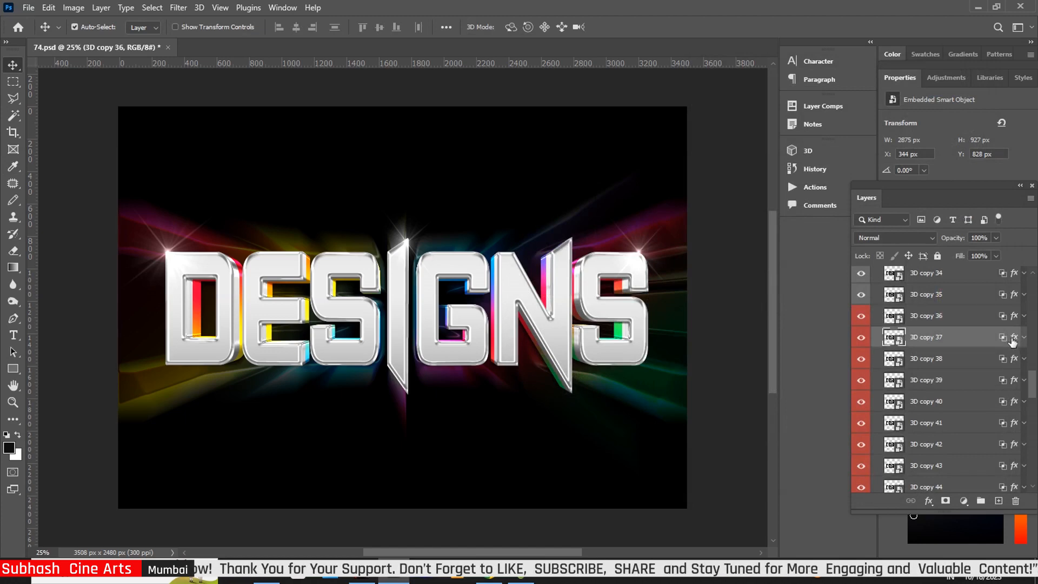
Step: Set the Bevel & Emboss of layer 3D copy 37 to size 21 px, with soften at 0 px
double_click(1012, 338)
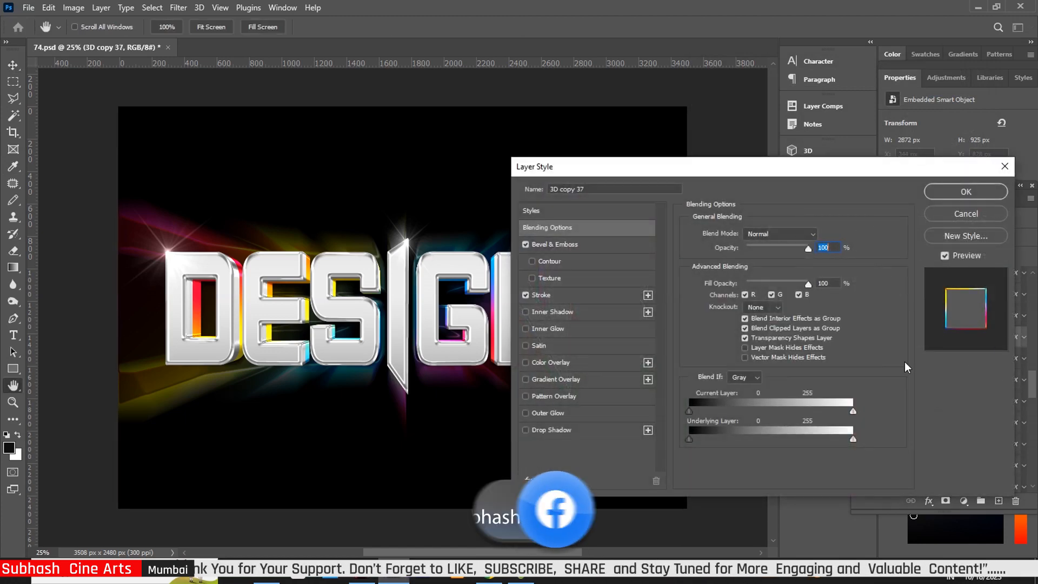
left_click(583, 246)
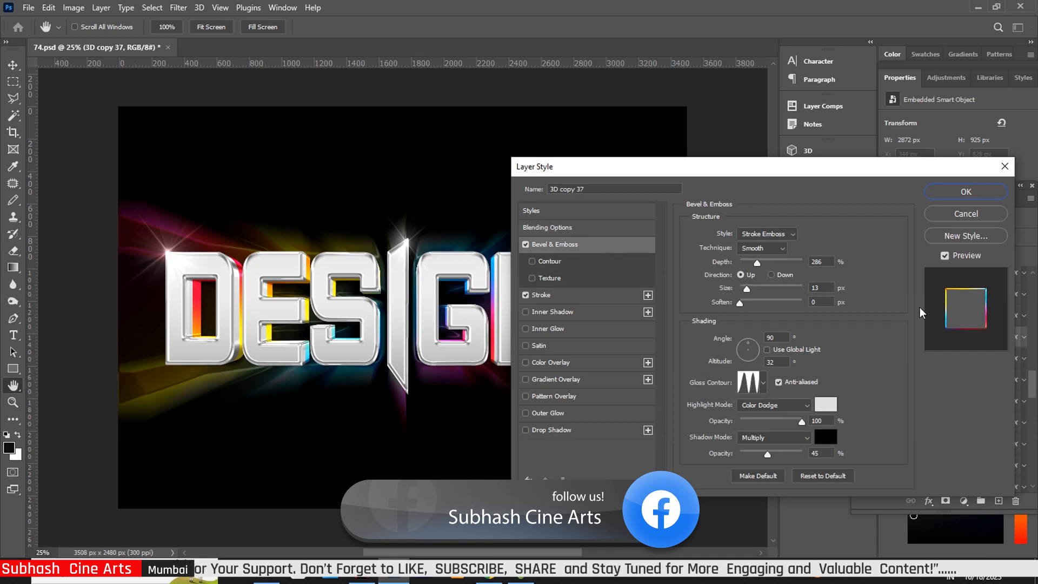
left_click_drag(746, 292, 749, 290)
left_click(740, 305)
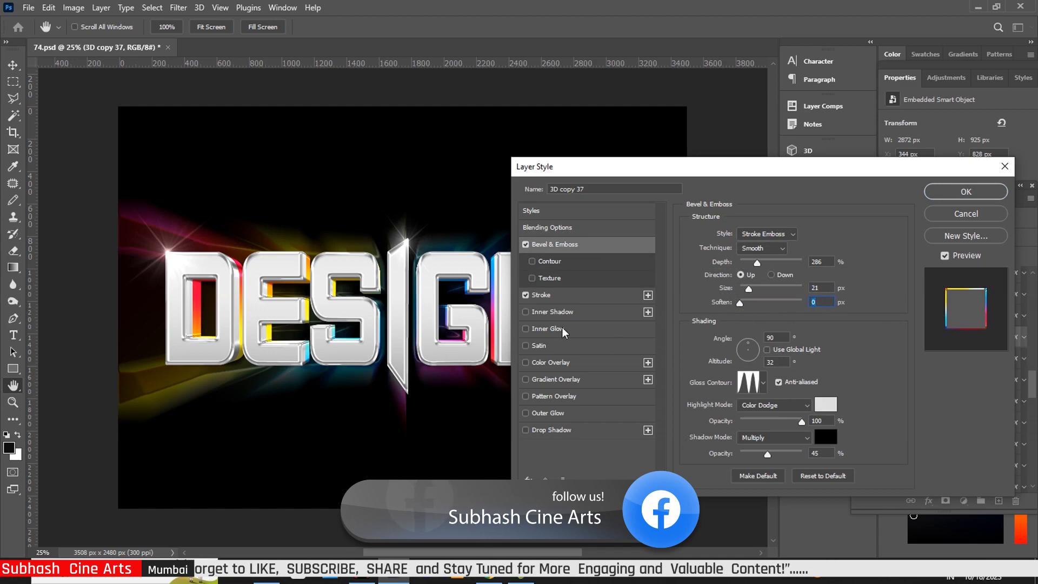
Step: Shift the blue stop of layer 3D copy 37's stroke gradient toward its start, move the second red stop to 72%, and apply the style
left_click(595, 297)
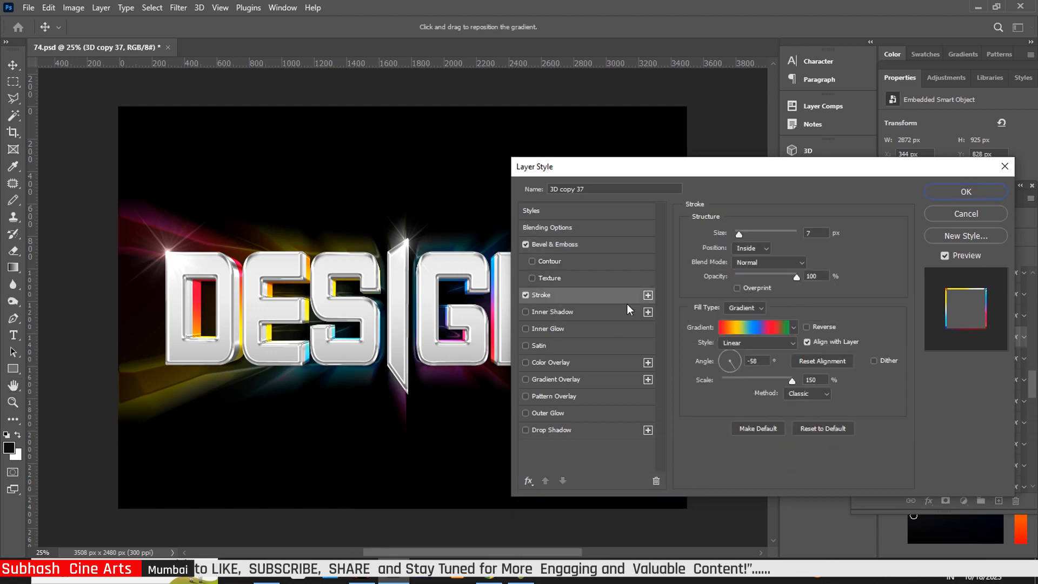
left_click(770, 328)
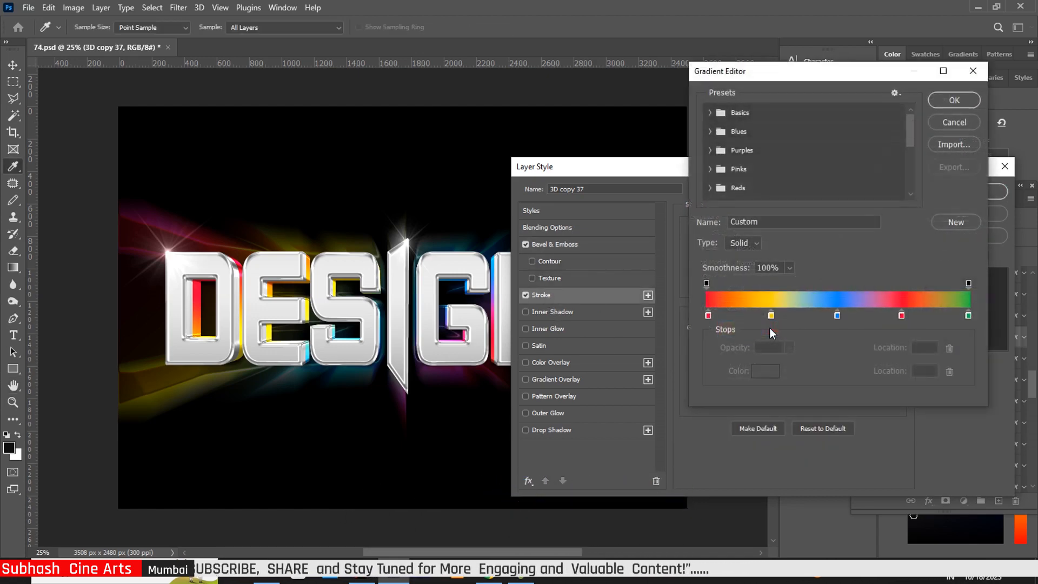
left_click(836, 316)
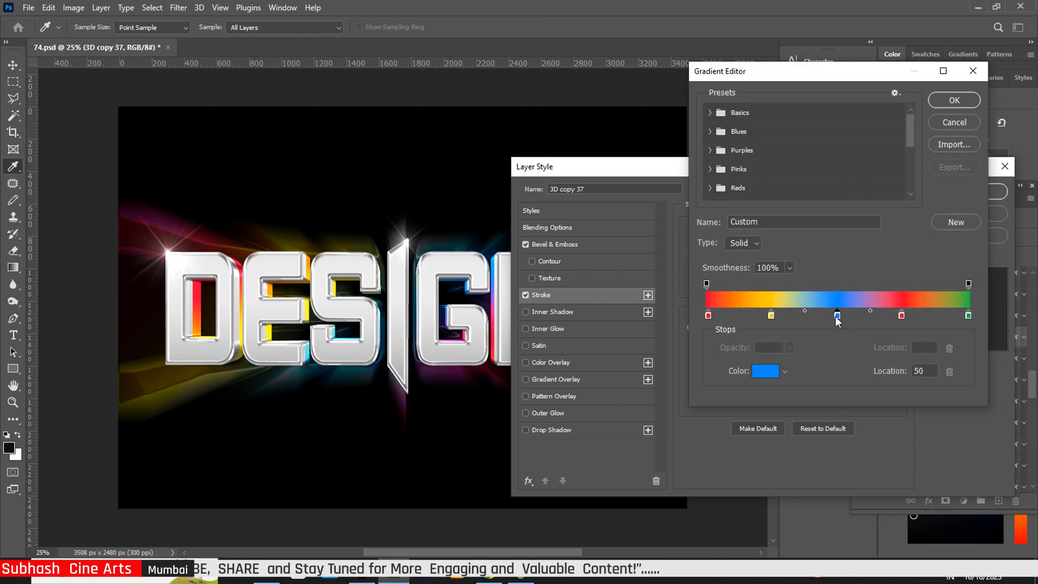
left_click_drag(836, 316, 826, 316)
left_click_drag(901, 316, 896, 316)
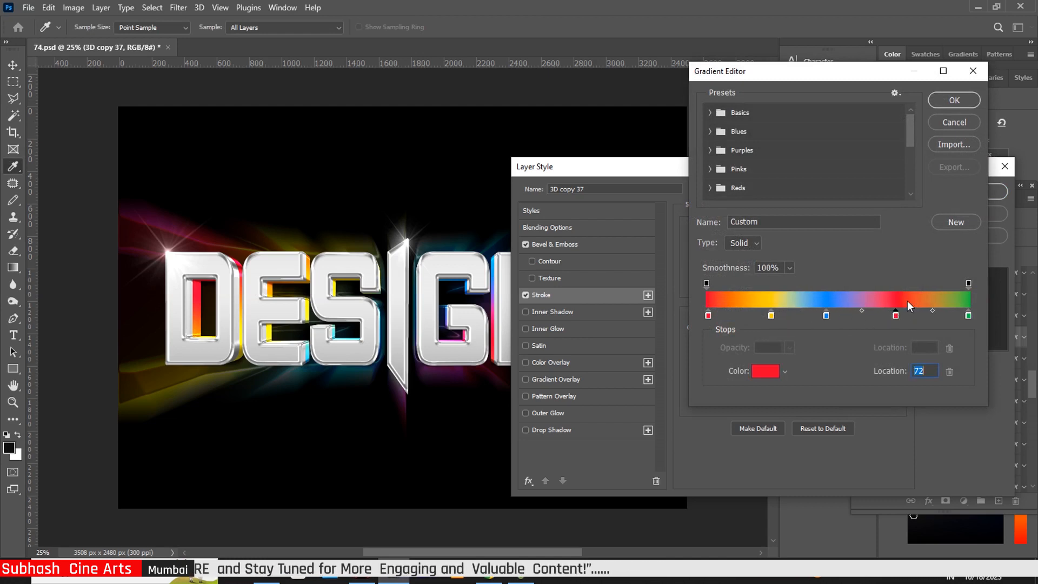
left_click(961, 102)
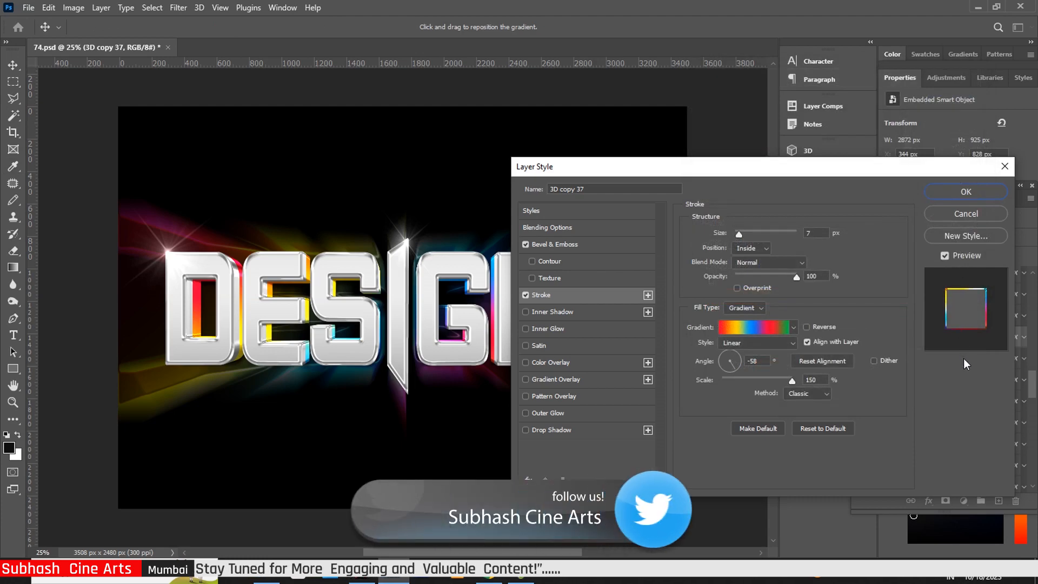
left_click(984, 194)
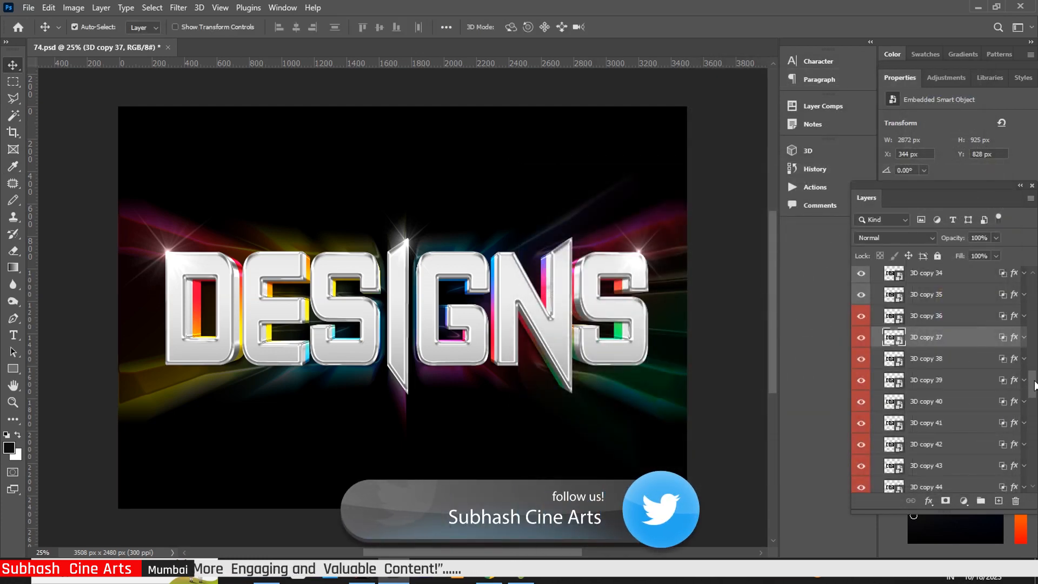
Step: Open the contents of the ON/OFF COLORS SHADOW smart object to view its text, and close them again
left_click_drag(1034, 385, 1035, 484)
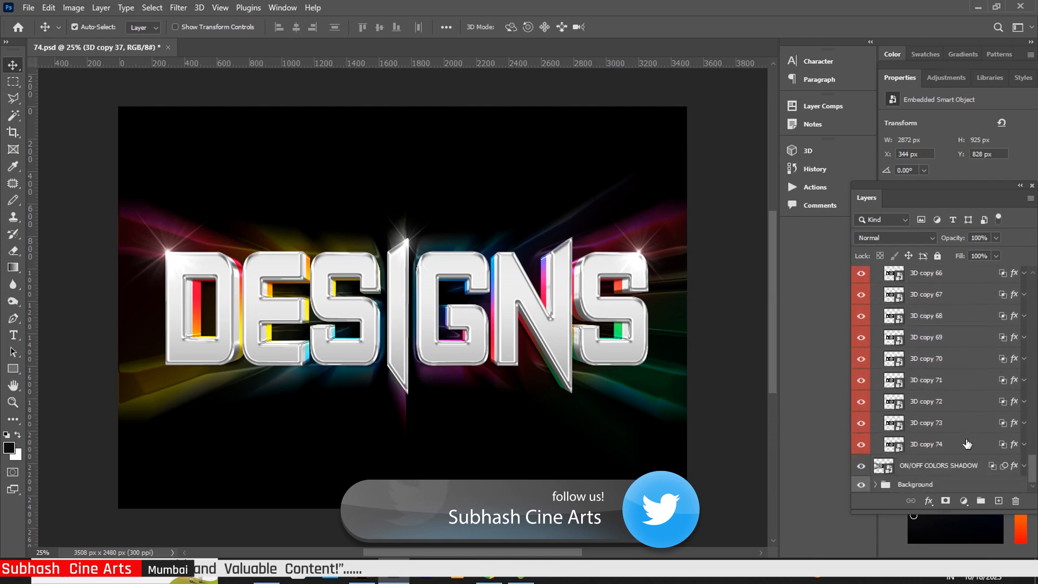
double_click(889, 469)
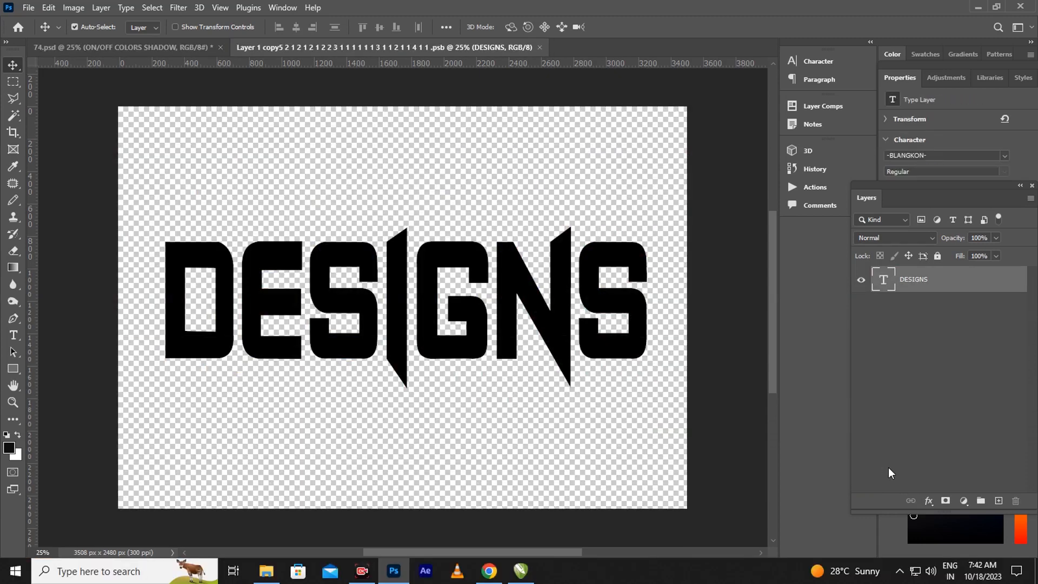
left_click(538, 47)
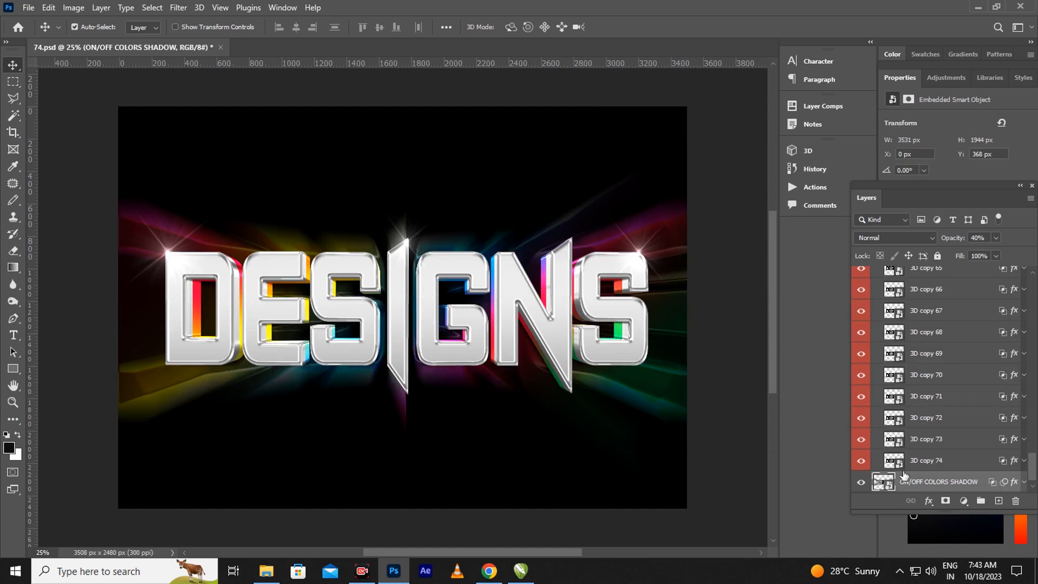
Step: Edit the gradient of Gradient Fill 1 in the Background group and move its ending color stop to location 93%
left_click_drag(1033, 471, 1033, 482)
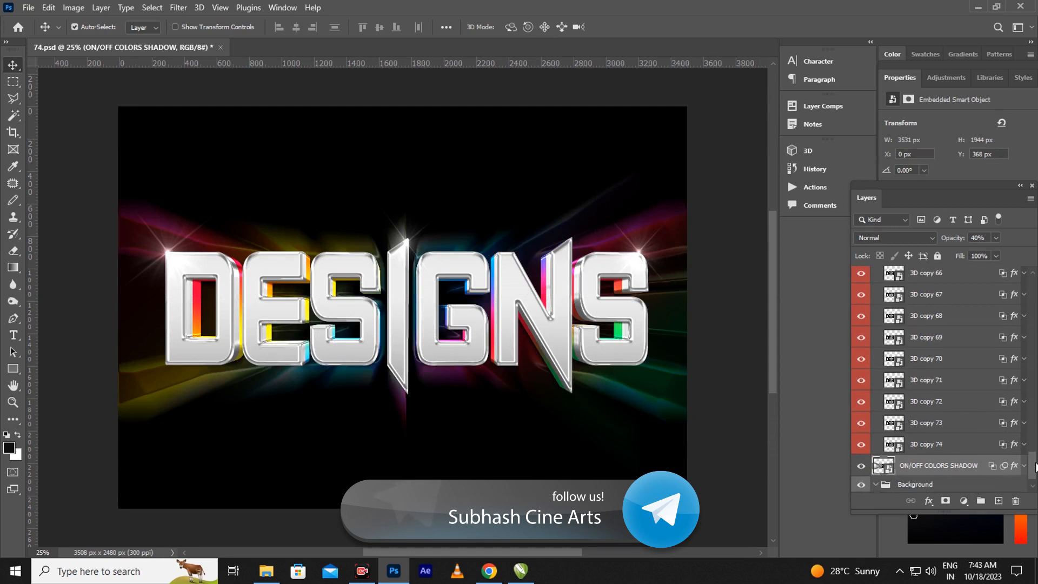
left_click_drag(1034, 466, 1034, 473)
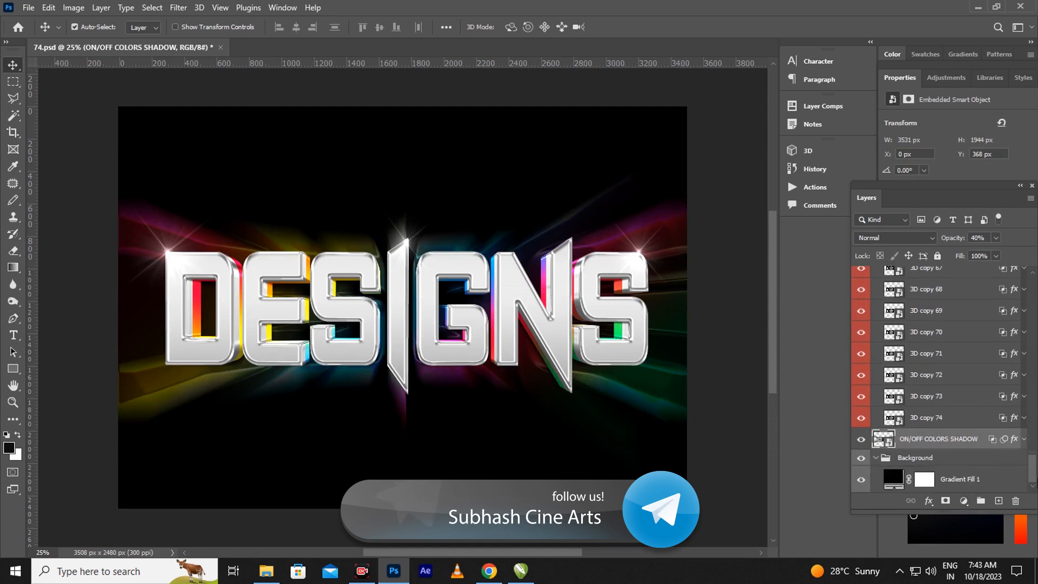
double_click(894, 477)
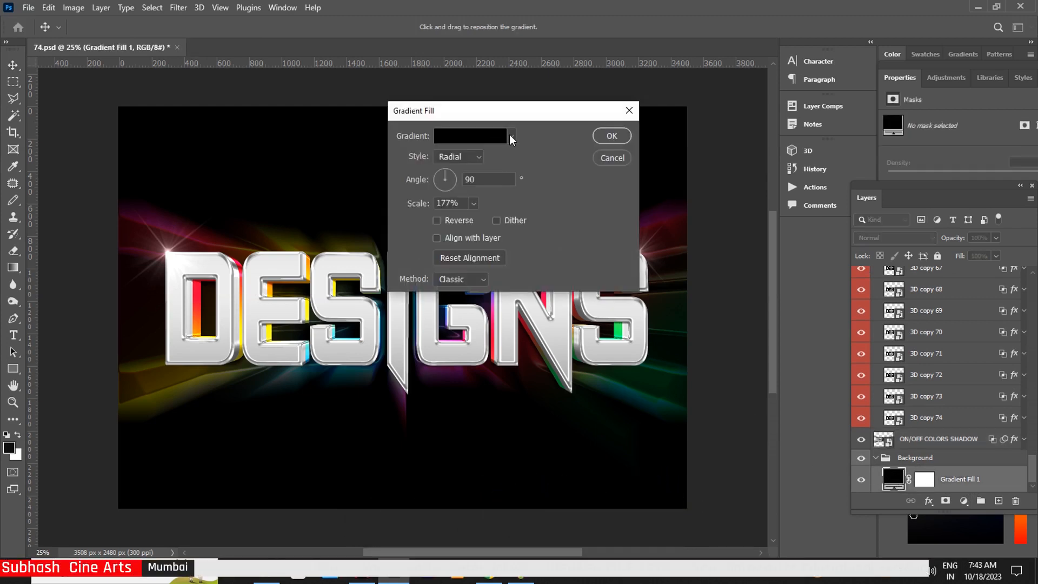
left_click(511, 136)
left_click(511, 136)
left_click(488, 137)
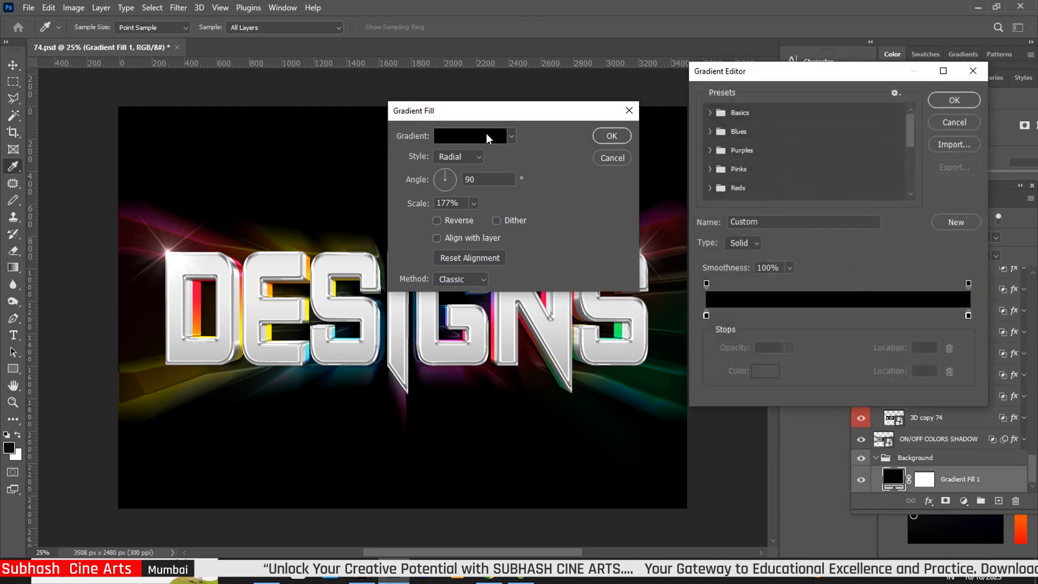
left_click_drag(968, 316, 951, 316)
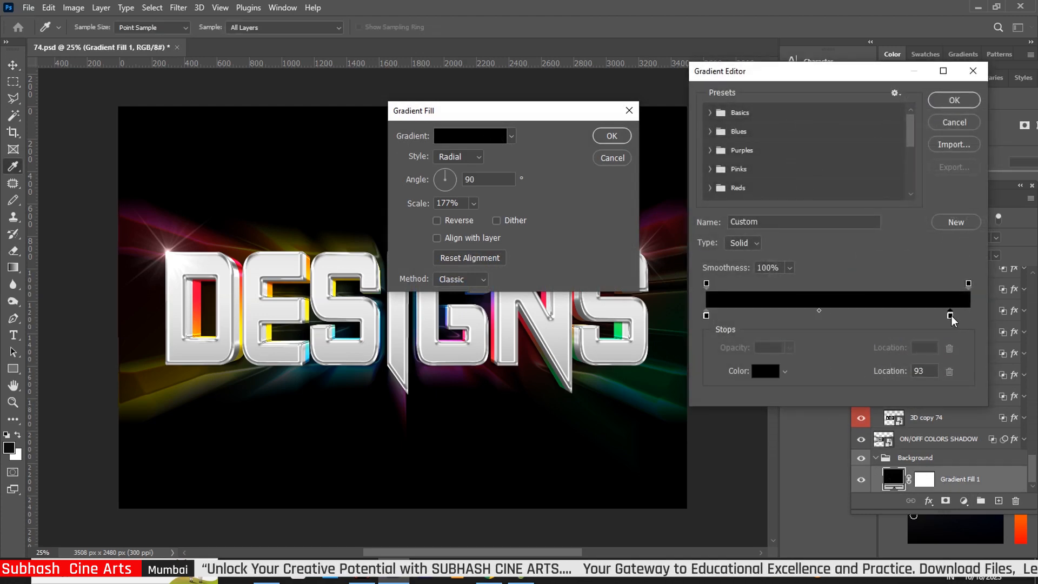
Step: Set the ending color stop of the background gradient to very dark red 120404 and apply the gradient fill
left_click(767, 371)
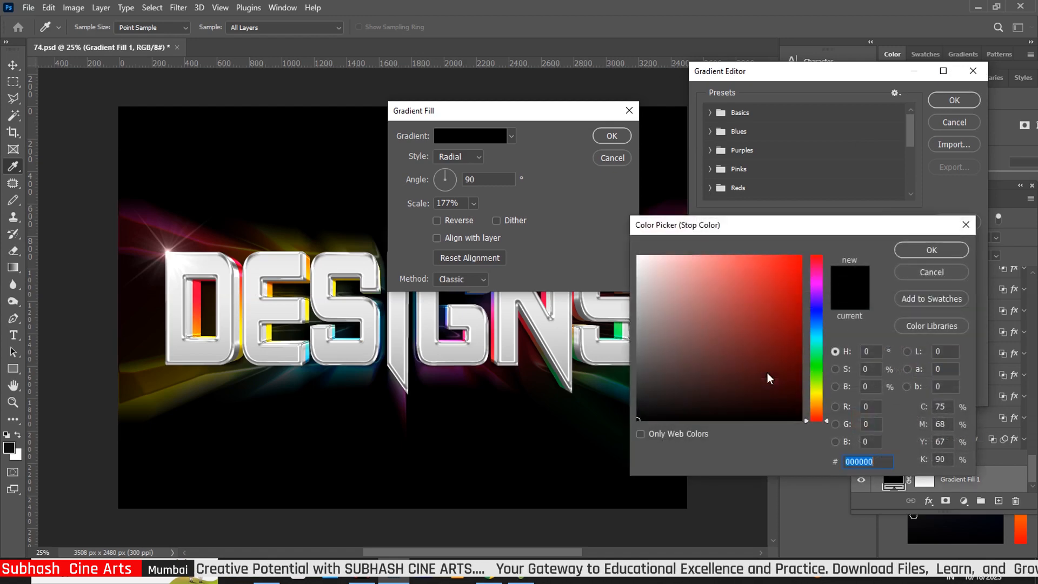
left_click(655, 418)
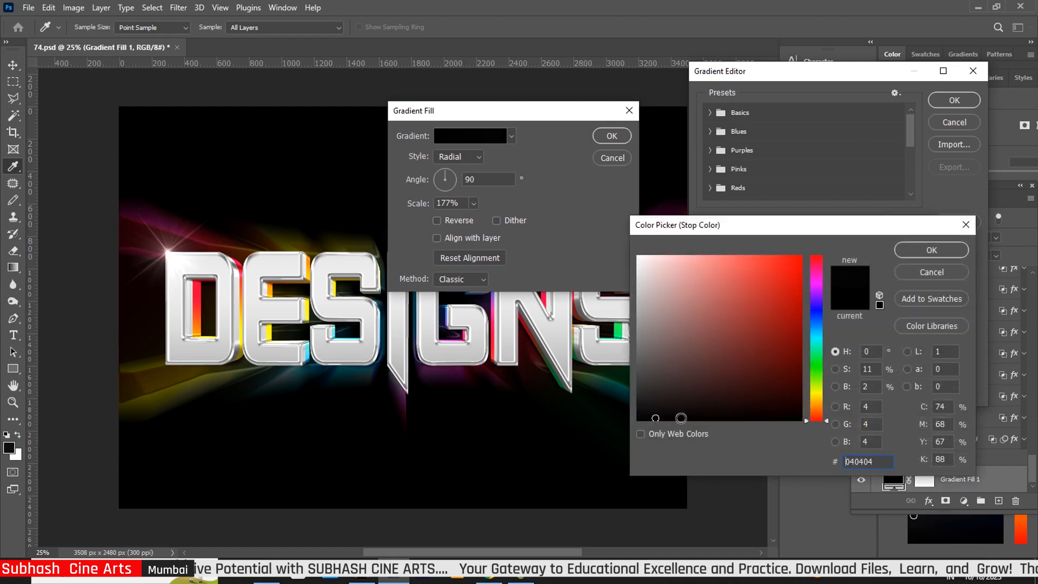
left_click(706, 397)
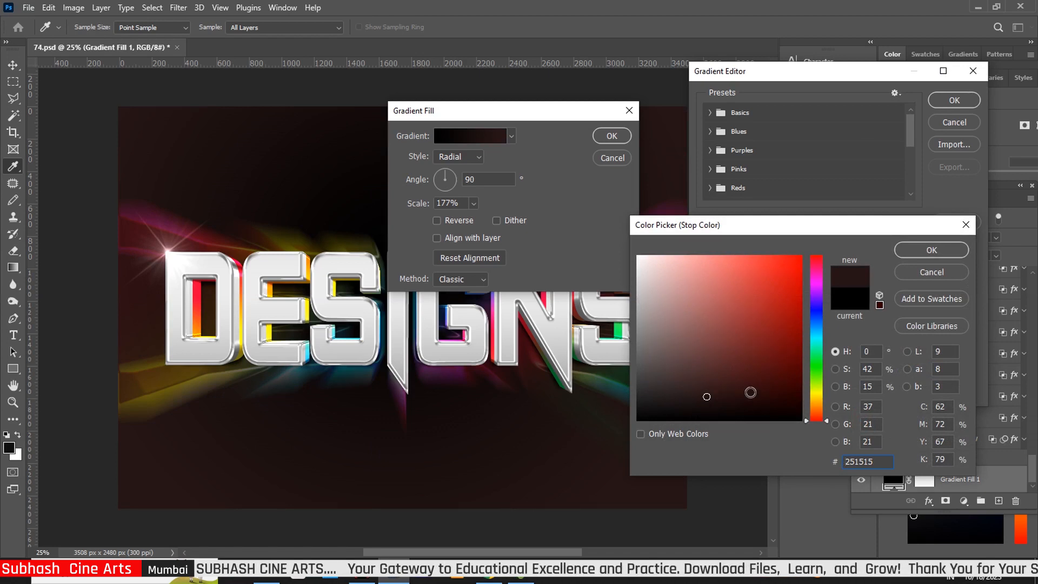
left_click(759, 391)
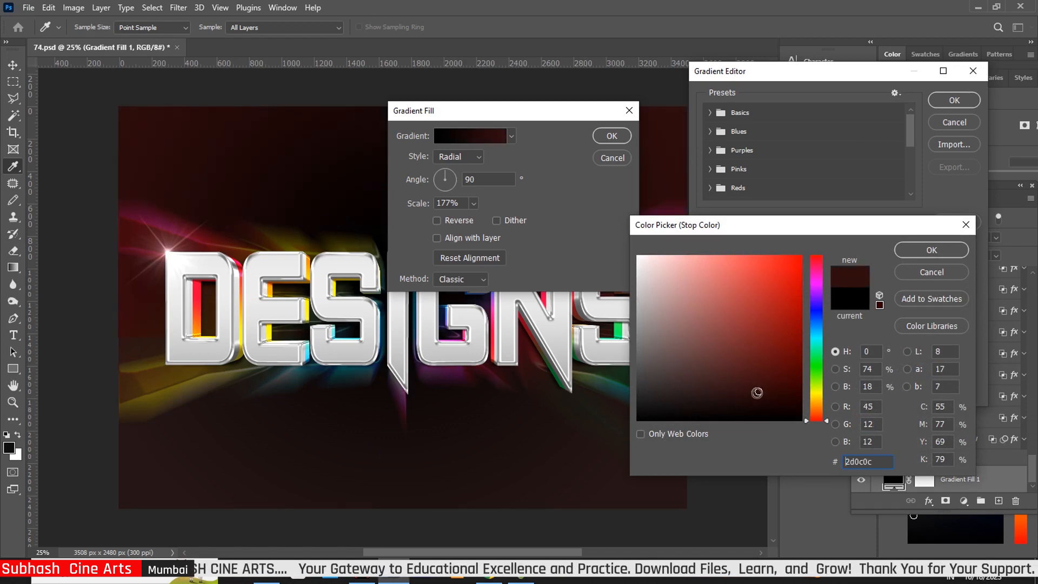
left_click(763, 410)
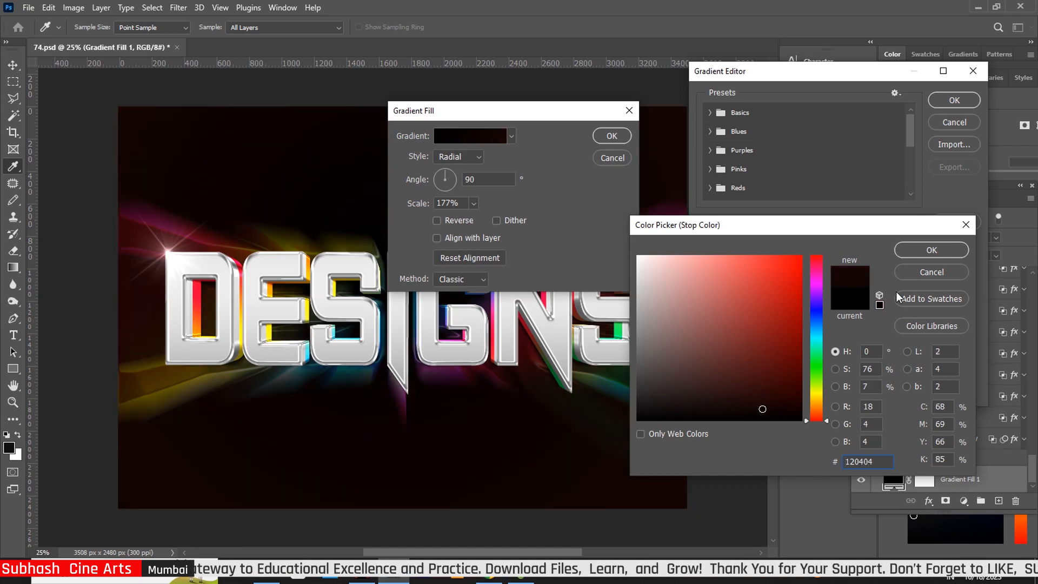
left_click(937, 248)
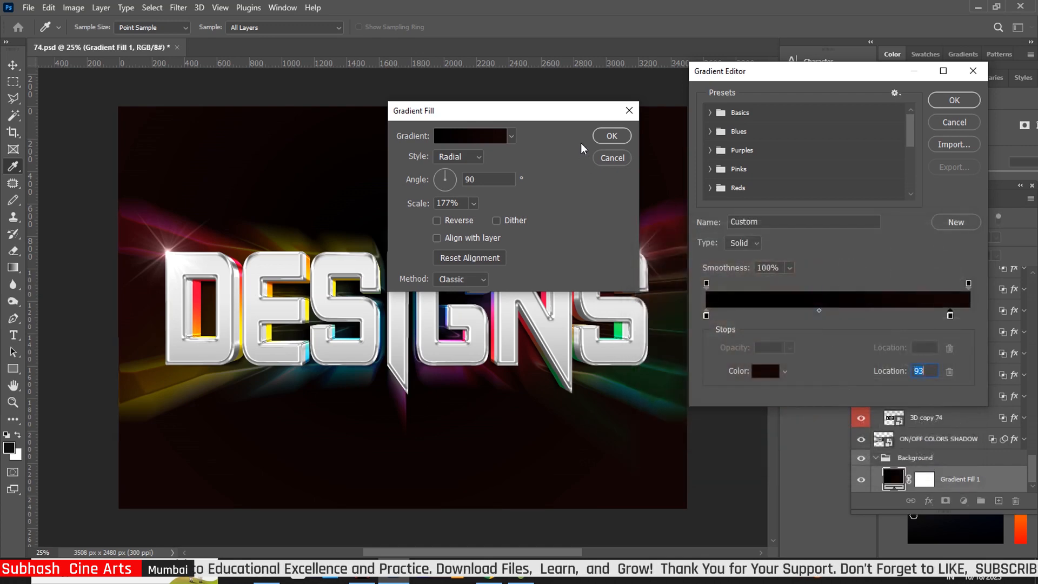
left_click(953, 100)
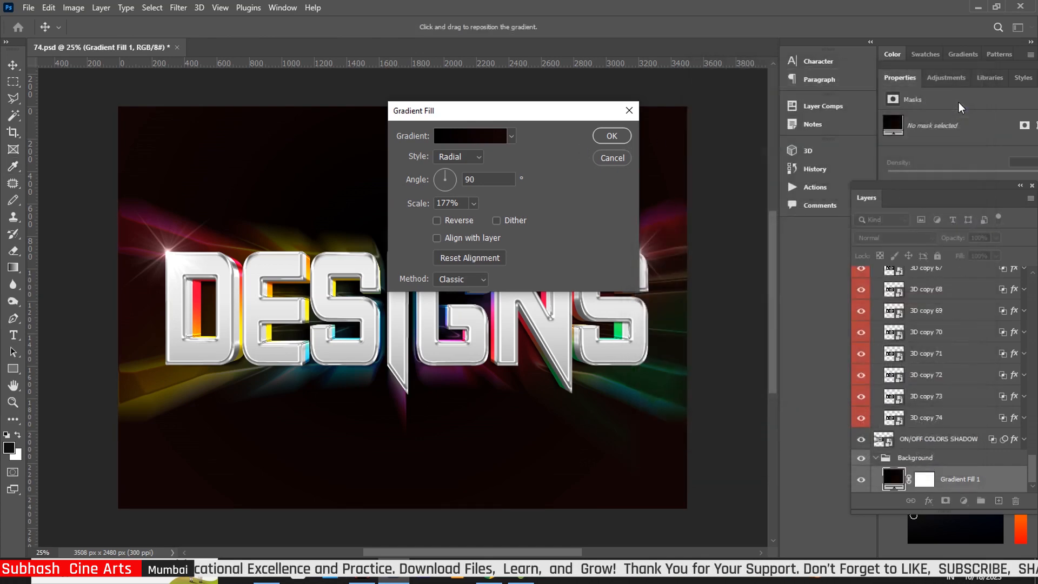
left_click(611, 136)
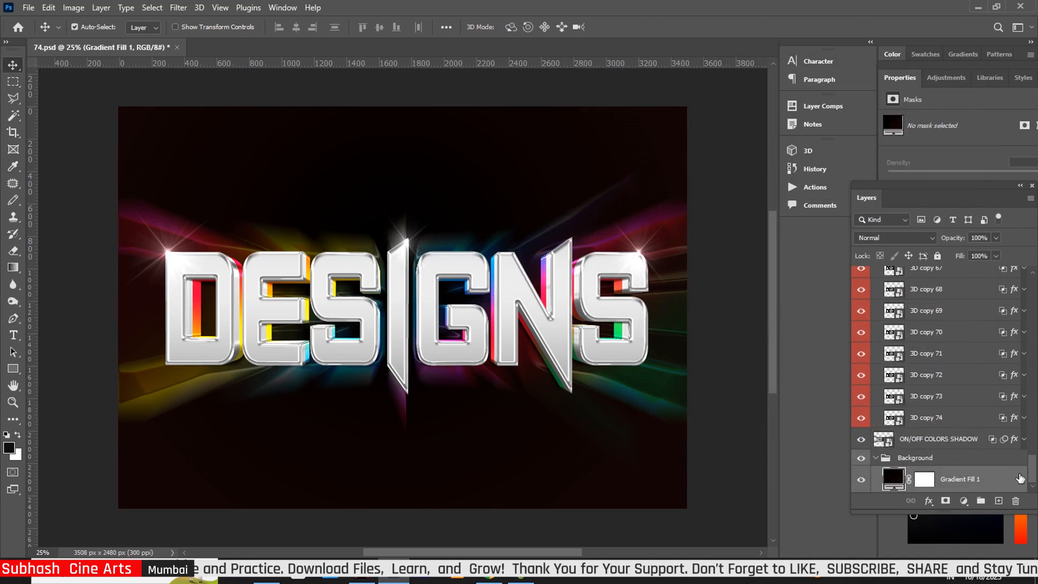
Step: Collapse the 3D group, check the LIGHT group's effect by hiding and showing it, and expand that group
left_click_drag(1032, 475, 1033, 292)
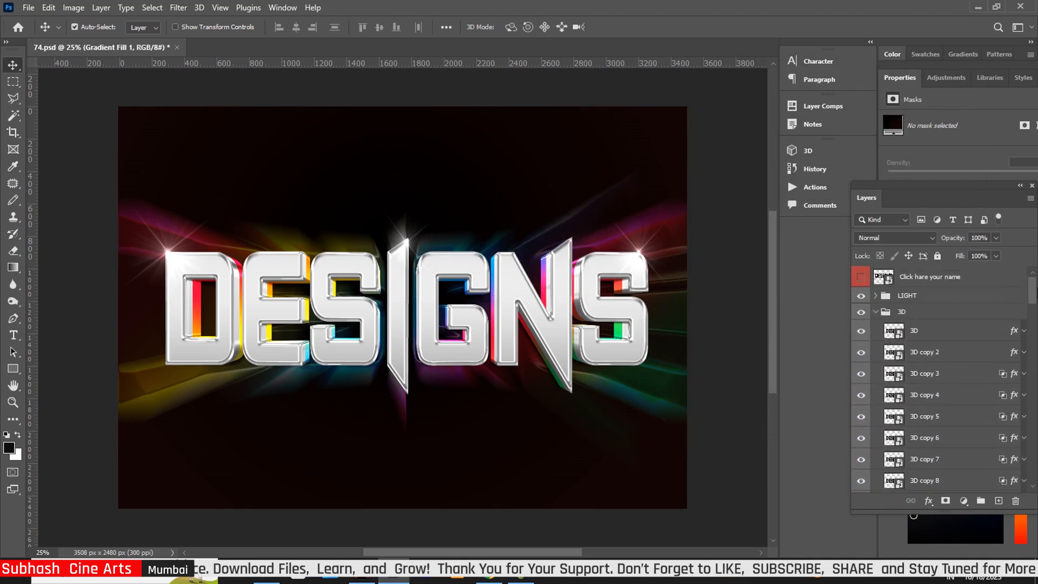
left_click(875, 311)
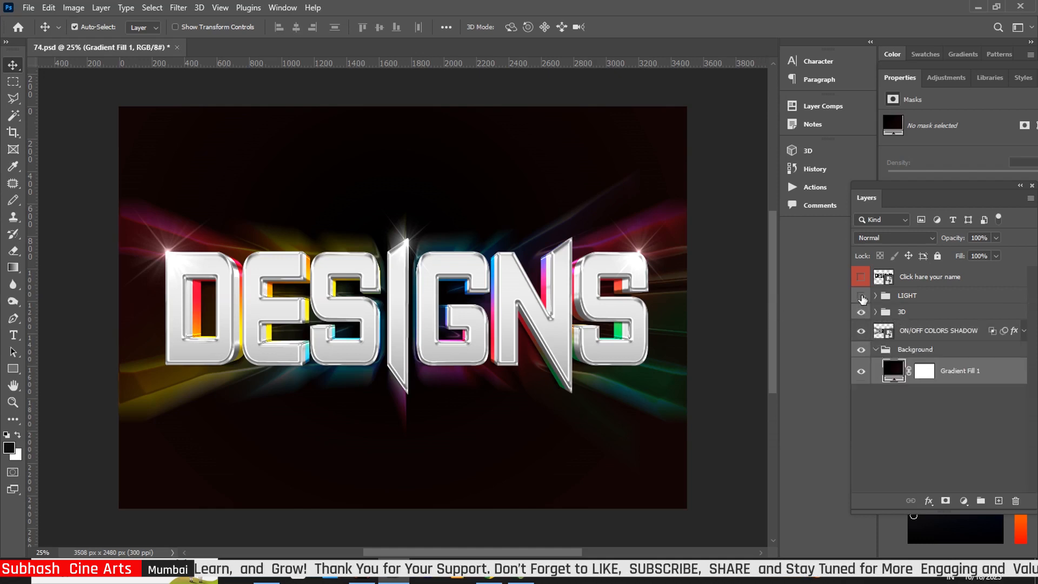
left_click(861, 296)
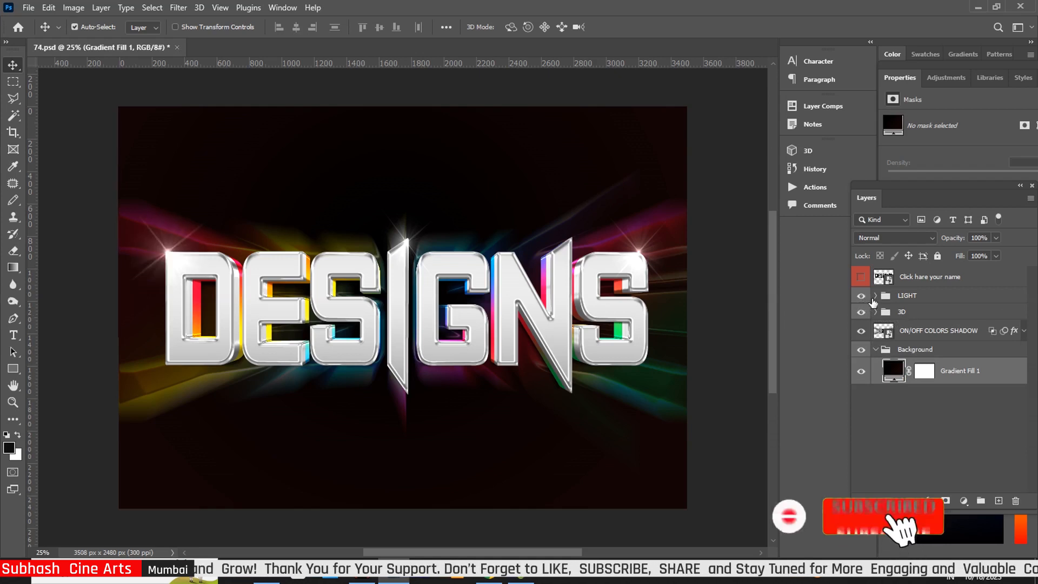
left_click(875, 296)
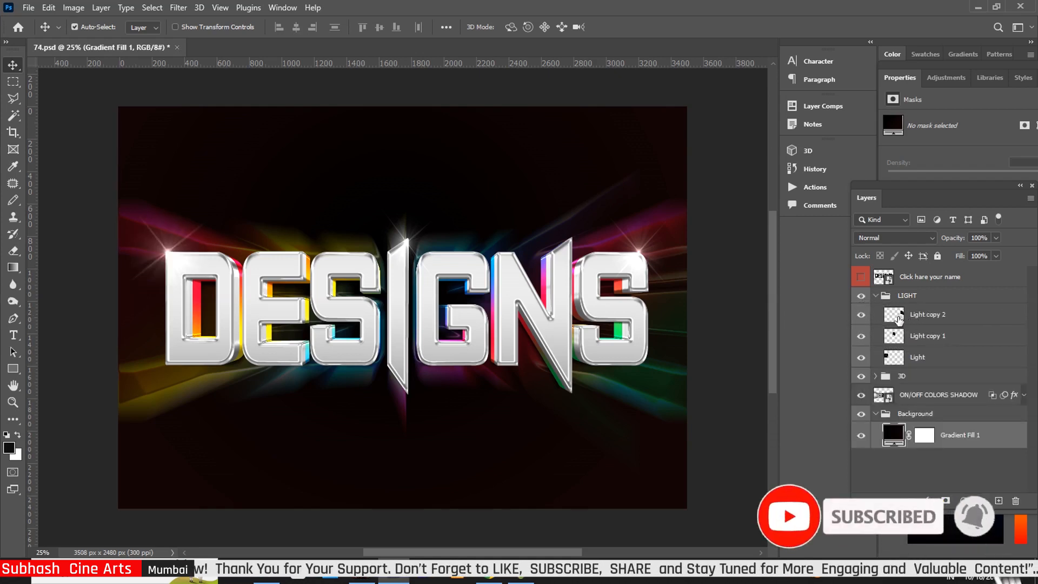
Step: Fine-tune the positions of the Light copy 2 flare on the final S and the Light copy 1 flare at the top of the I
left_click(928, 317)
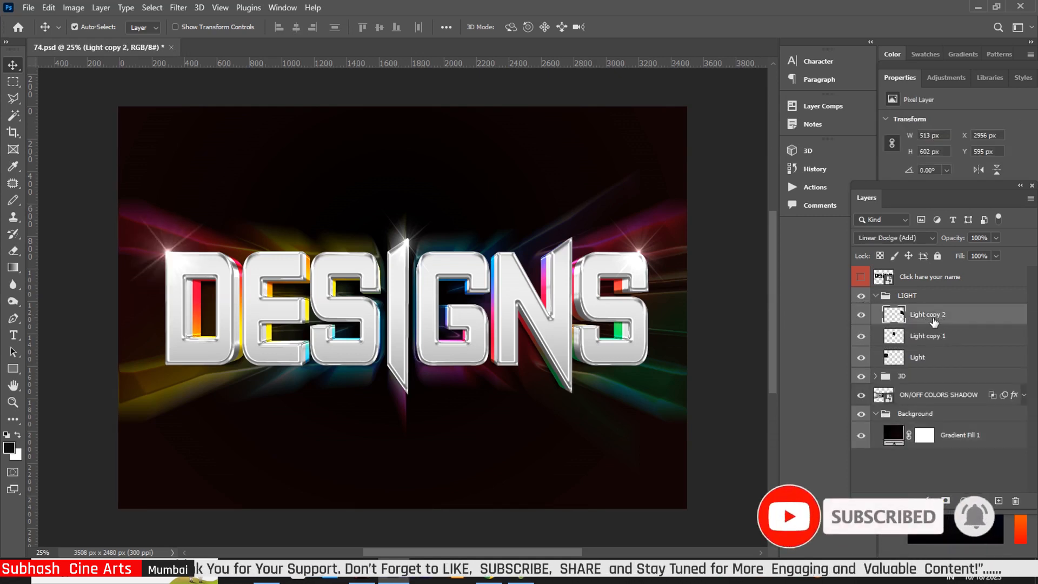
key("ctrl+t")
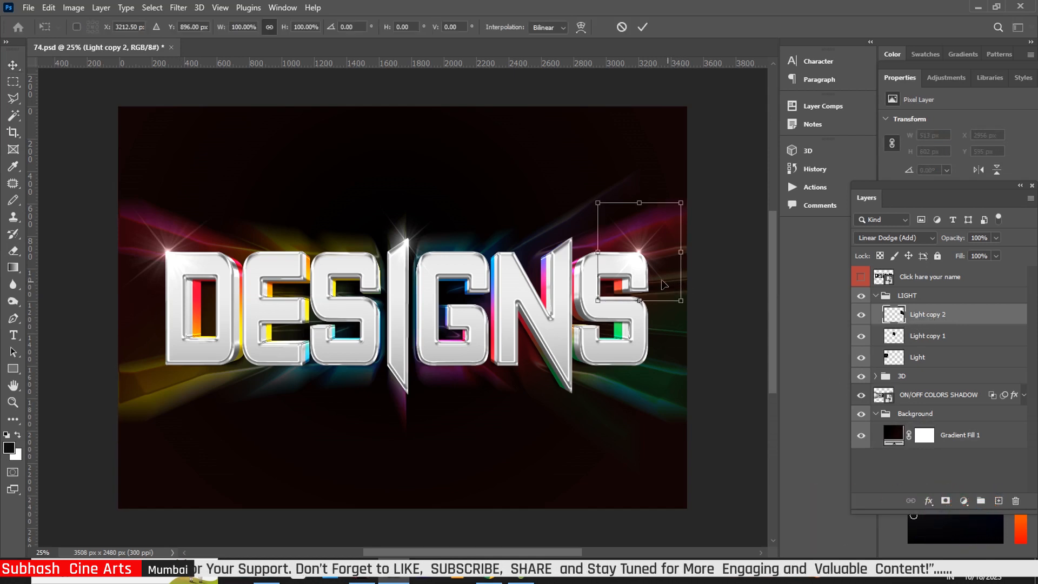
left_click_drag(662, 281, 666, 291)
left_click(934, 336)
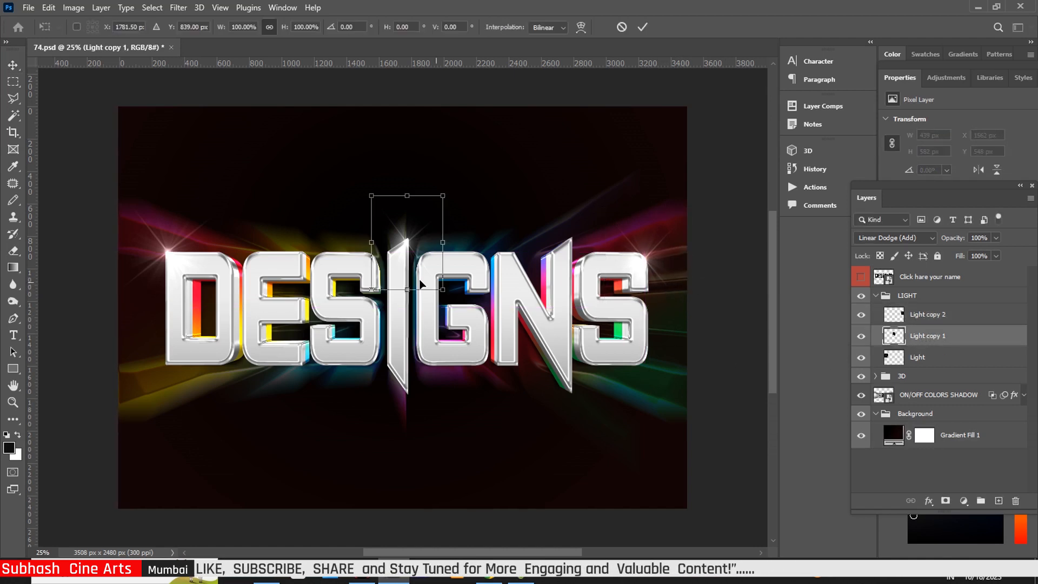
left_click_drag(405, 265, 405, 261)
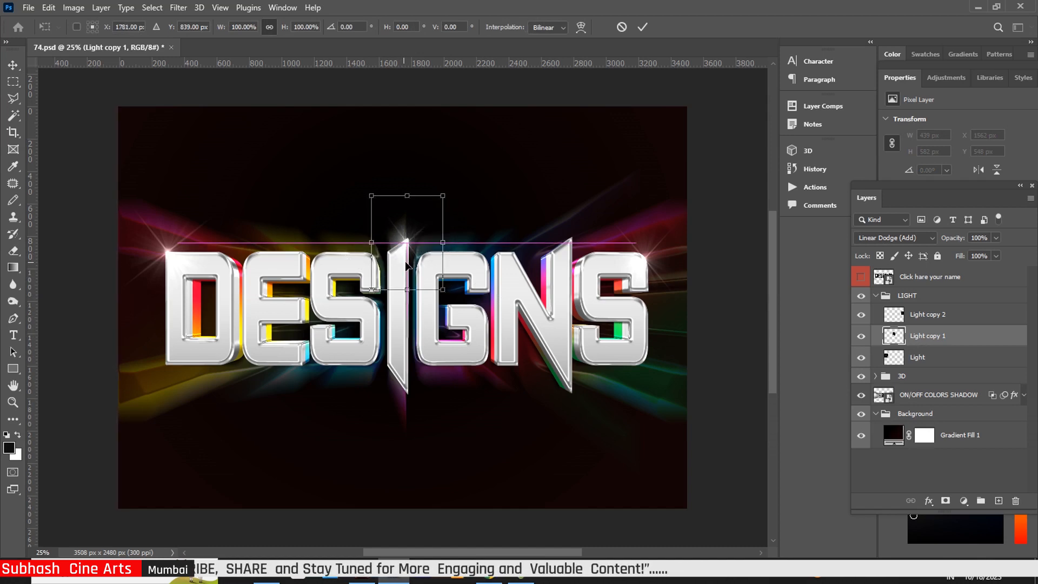
Step: Duplicate the Light copy 1 flare onto the upper tip of the N and the lower edges of the I, first S and E
left_click(943, 337)
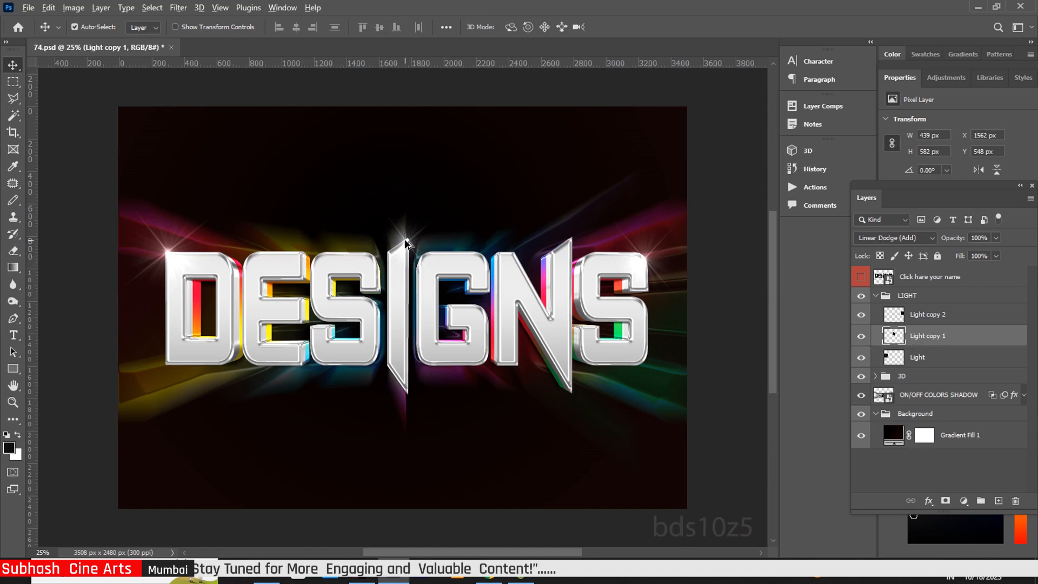
left_click_drag(407, 241, 570, 240)
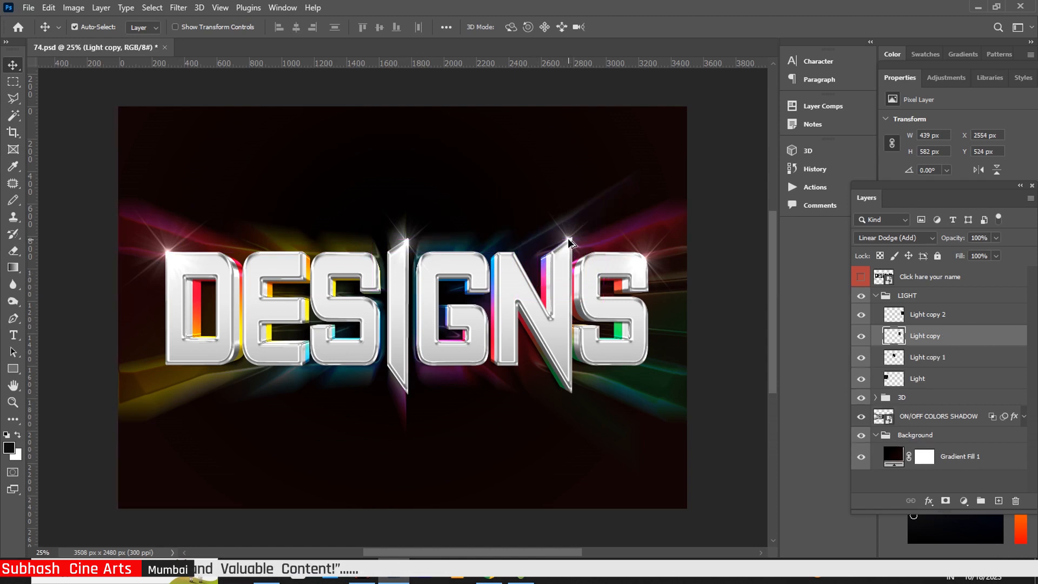
left_click_drag(567, 238, 321, 370)
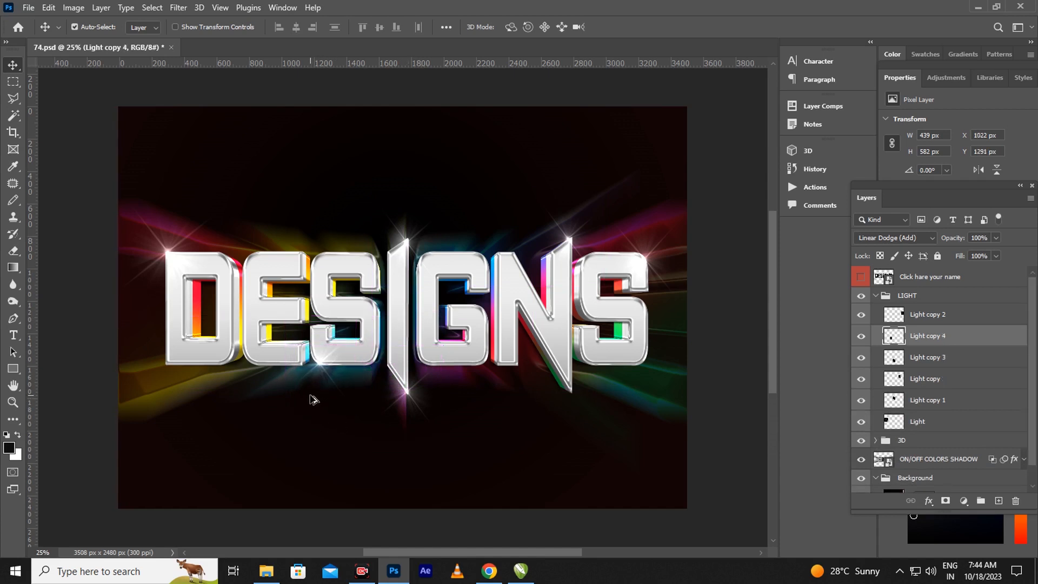
left_click_drag(321, 362, 254, 364)
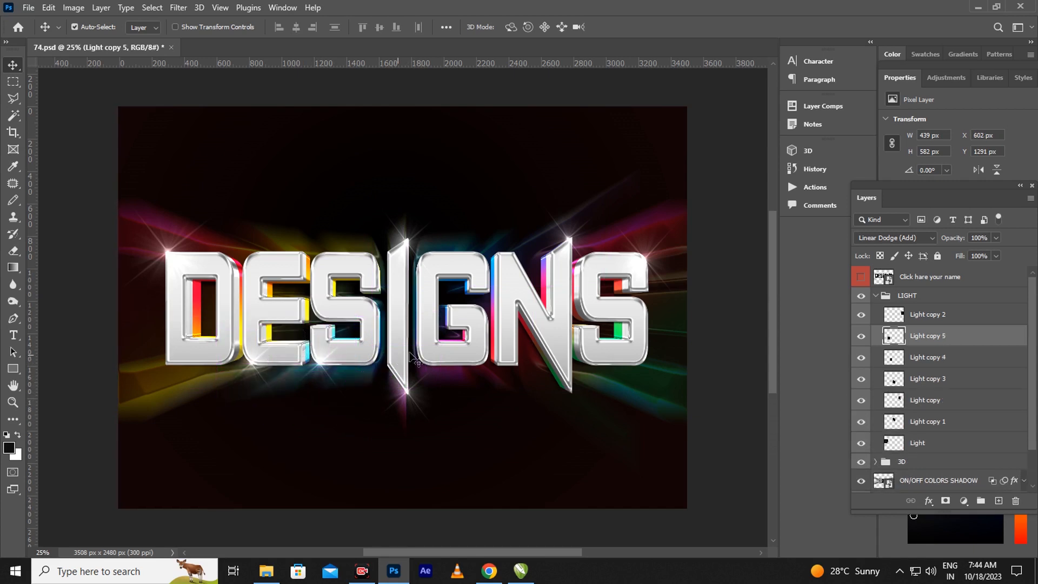
Step: Select the LIGHT group and collapse both the LIGHT and Background groups
left_click(881, 296)
left_click(875, 296)
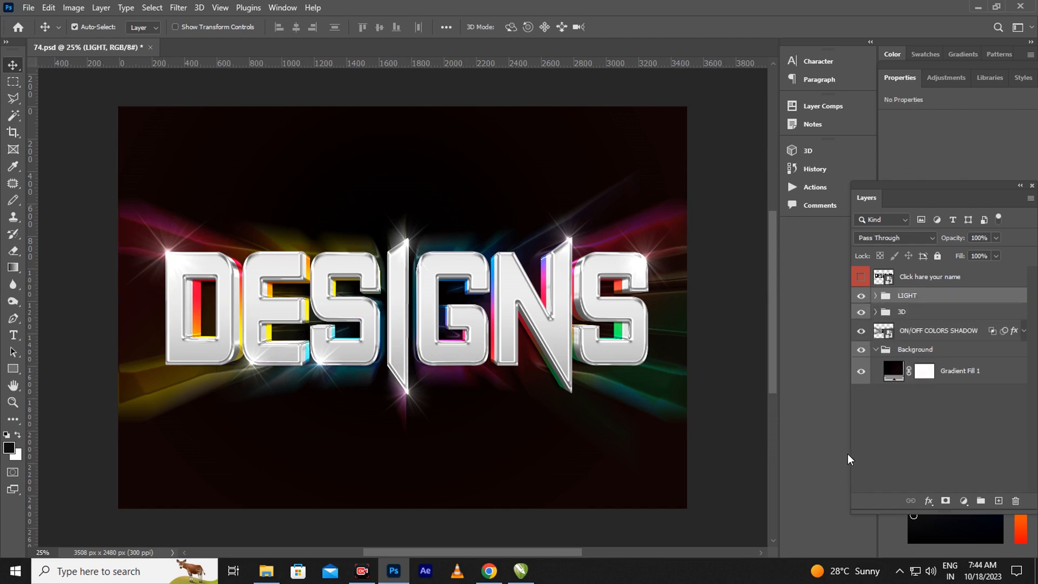
left_click(875, 350)
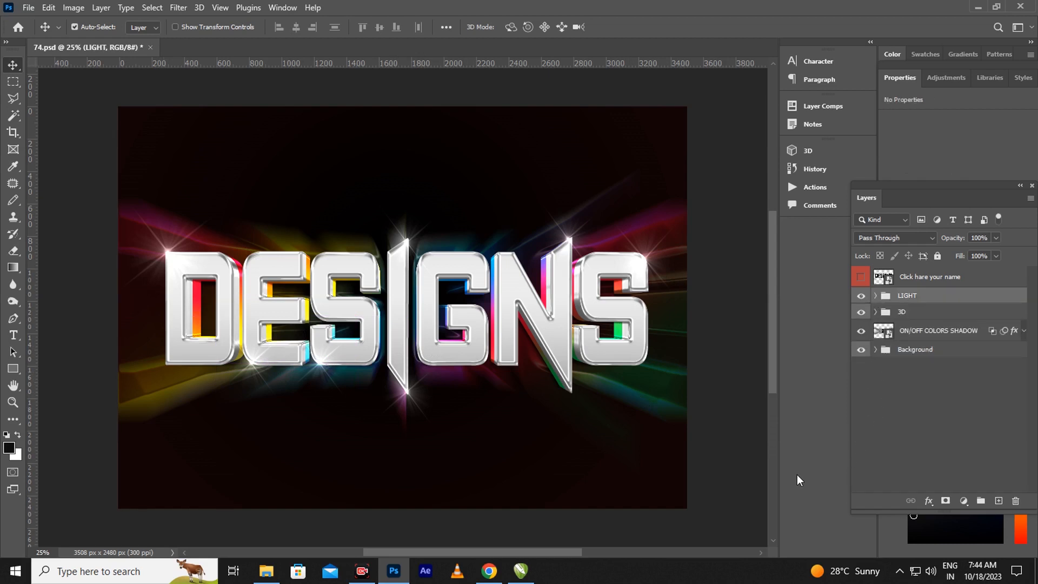